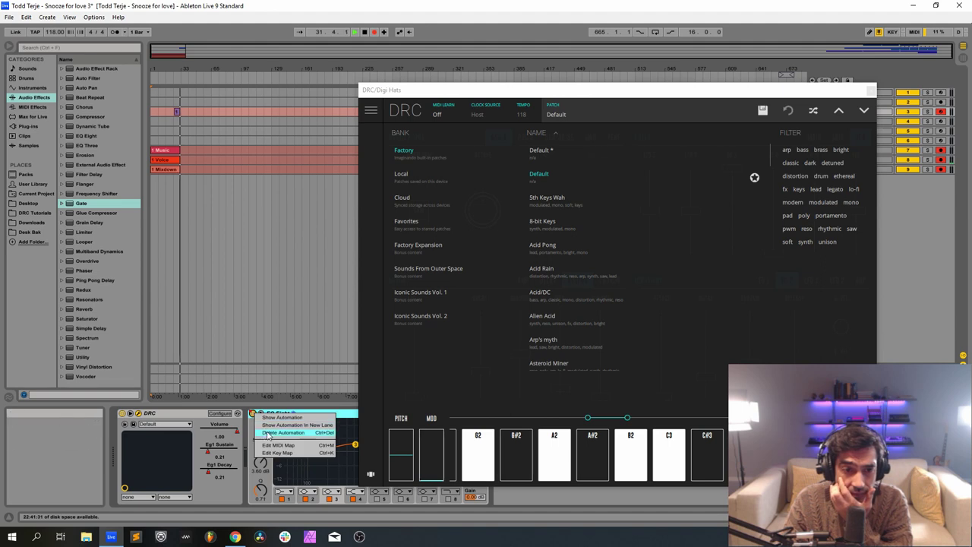
Delete the on/off automation of the EQ Eight on the Digi Hats track and leave the DRC patch browser.
{"action": "left_click", "coordinate": [274, 433]}
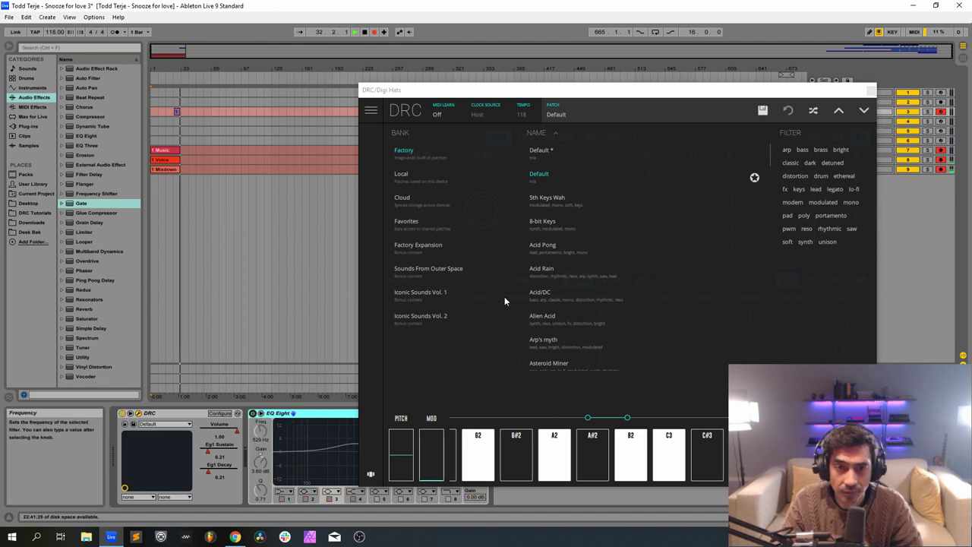
{"action": "left_click", "coordinate": [578, 115]}
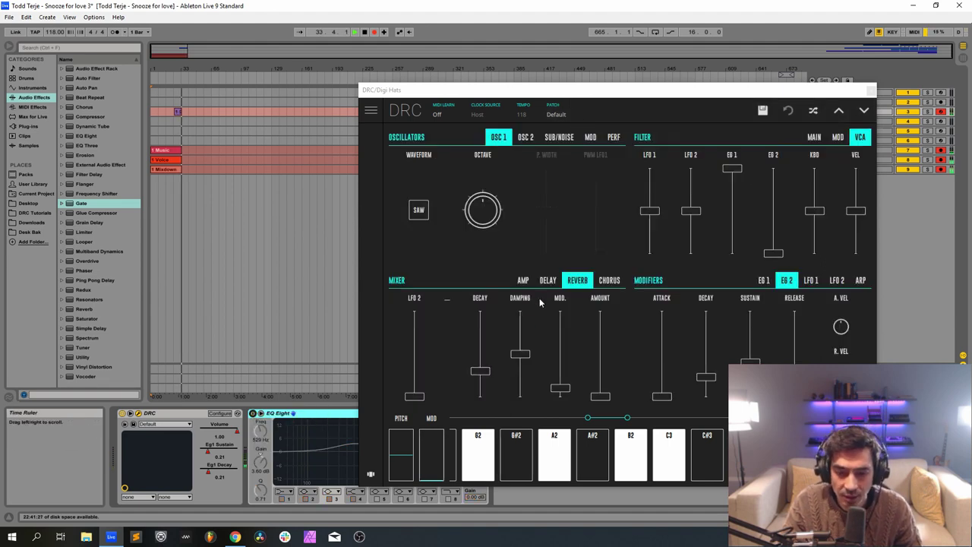
In the DRC amp mixer, set Osc 1 to 0, pre-gain and noise to maximum, and master to about 0.83.
{"action": "left_click", "coordinate": [523, 281]}
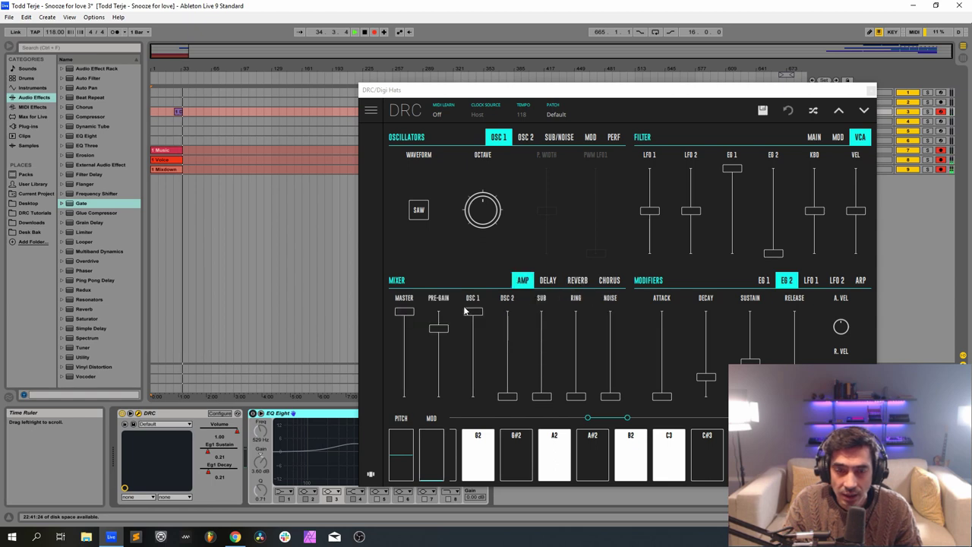
{"action": "left_click_drag", "start_coordinate": [471, 311], "coordinate": [473, 396]}
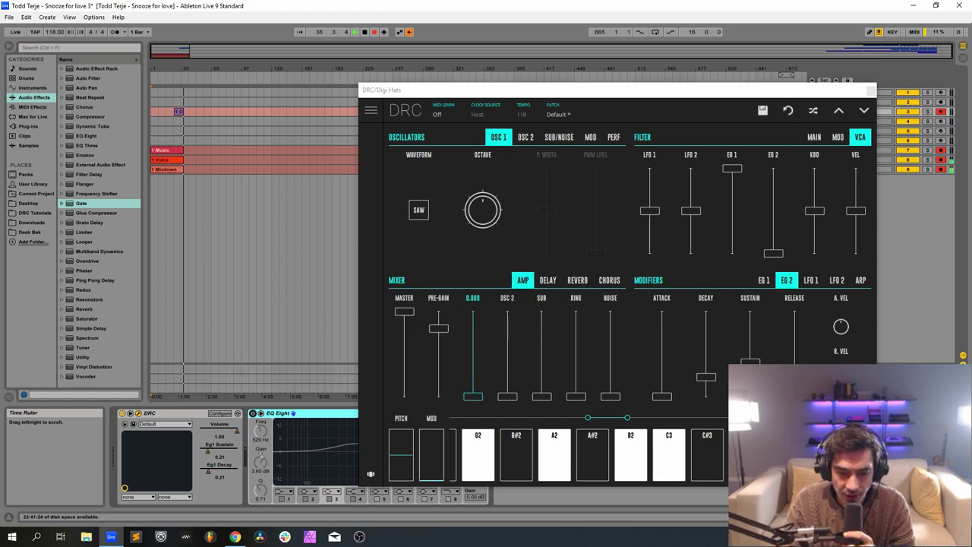
{"action": "left_click_drag", "start_coordinate": [439, 326], "coordinate": [438, 310]}
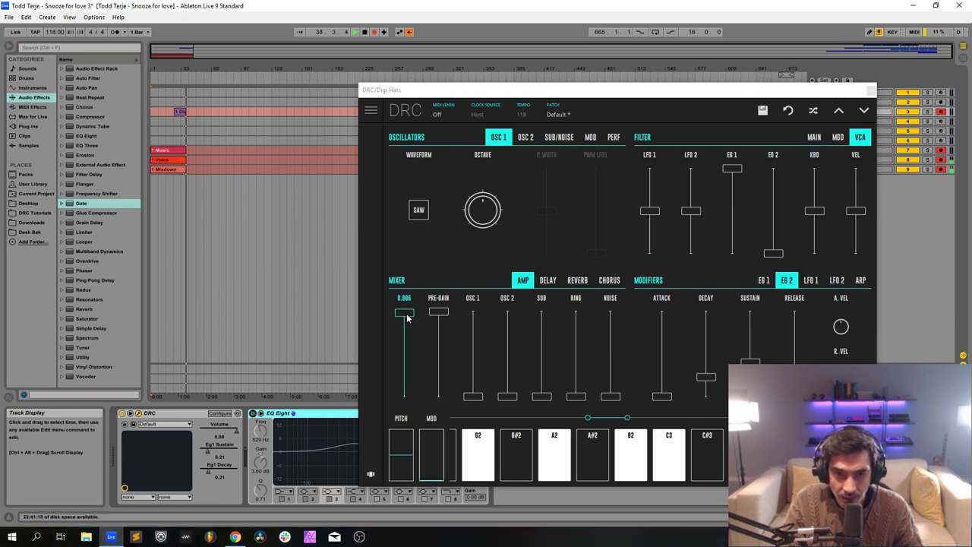
{"action": "left_click_drag", "start_coordinate": [404, 312], "coordinate": [401, 328]}
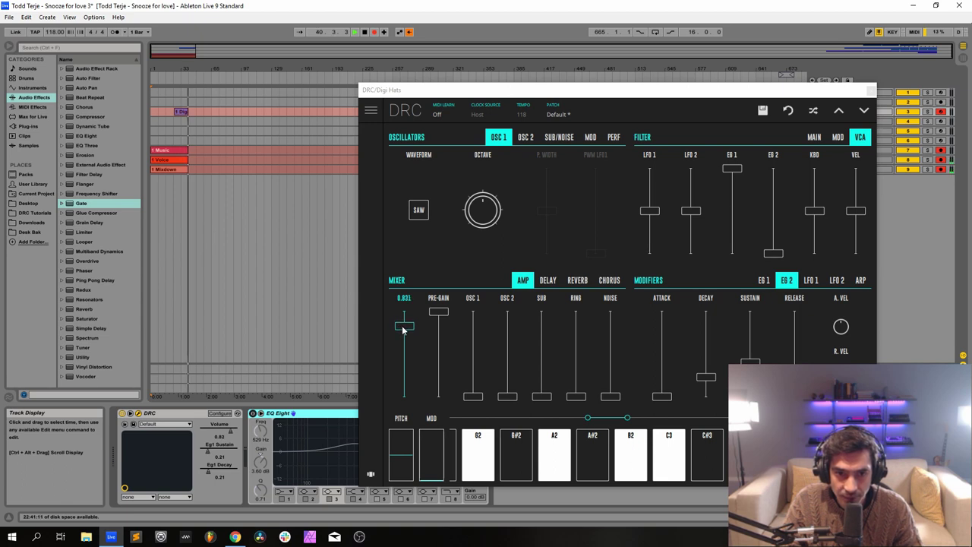
{"action": "left_click_drag", "start_coordinate": [404, 328], "coordinate": [407, 328]}
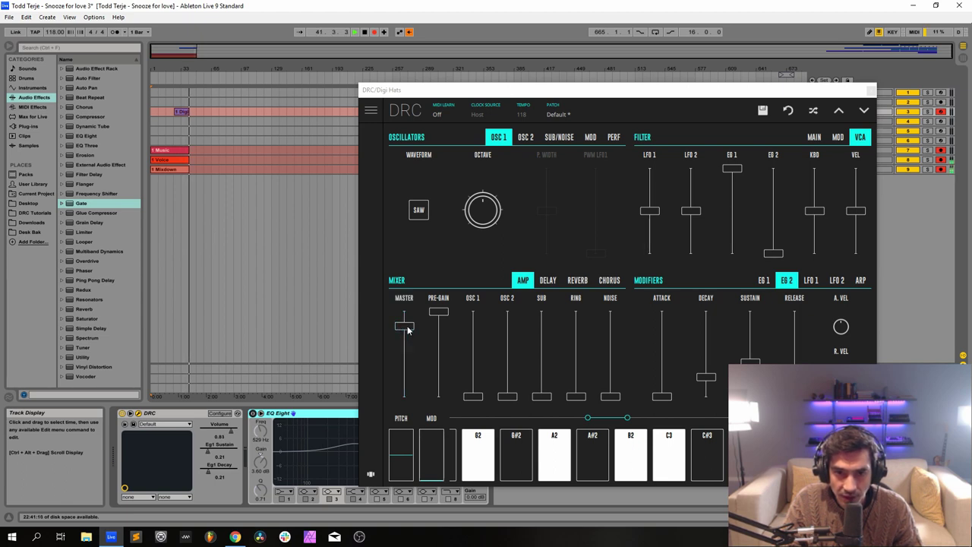
{"action": "left_click_drag", "start_coordinate": [612, 340], "coordinate": [638, 224]}
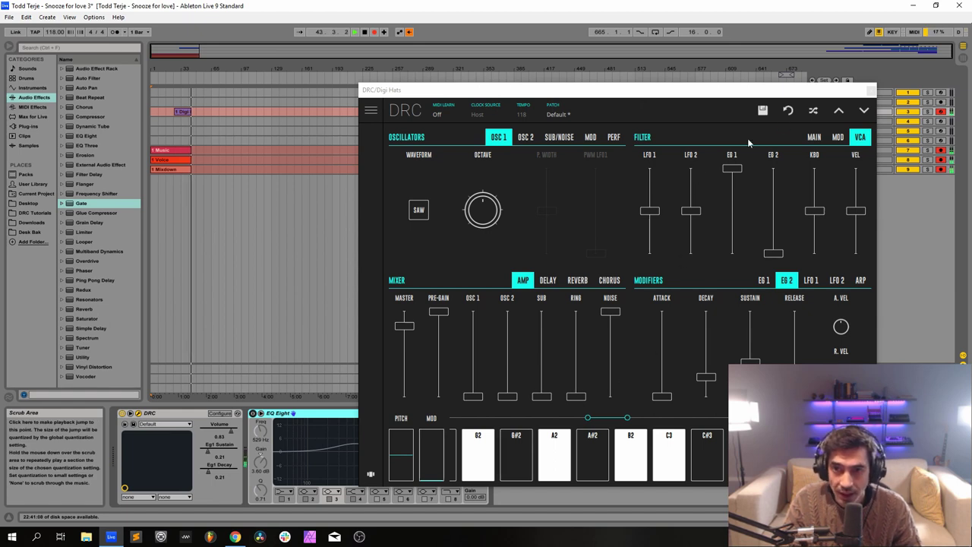
Switch the DRC's main filter mode to H2P and lower the cutoff to around its midpoint.
{"action": "left_click", "coordinate": [815, 137]}
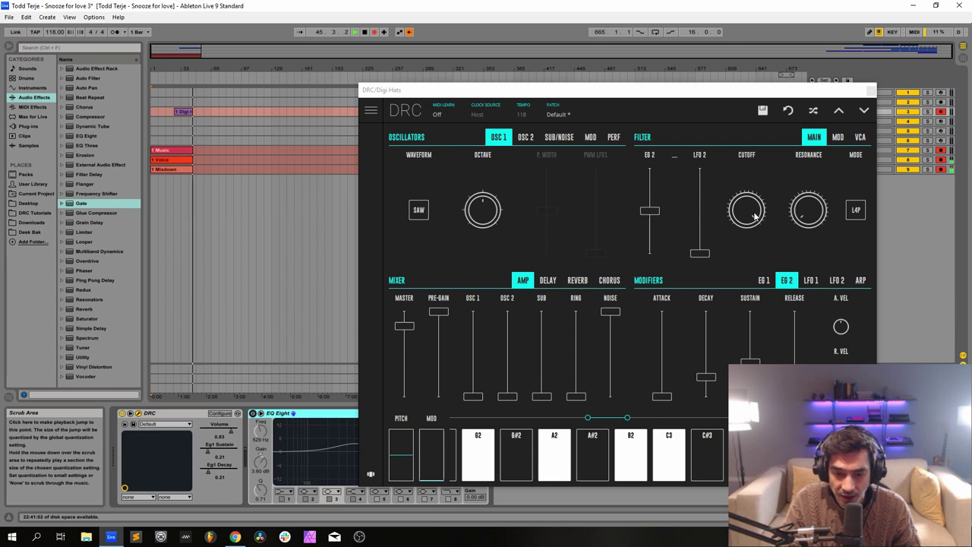
{"action": "left_click", "coordinate": [857, 212]}
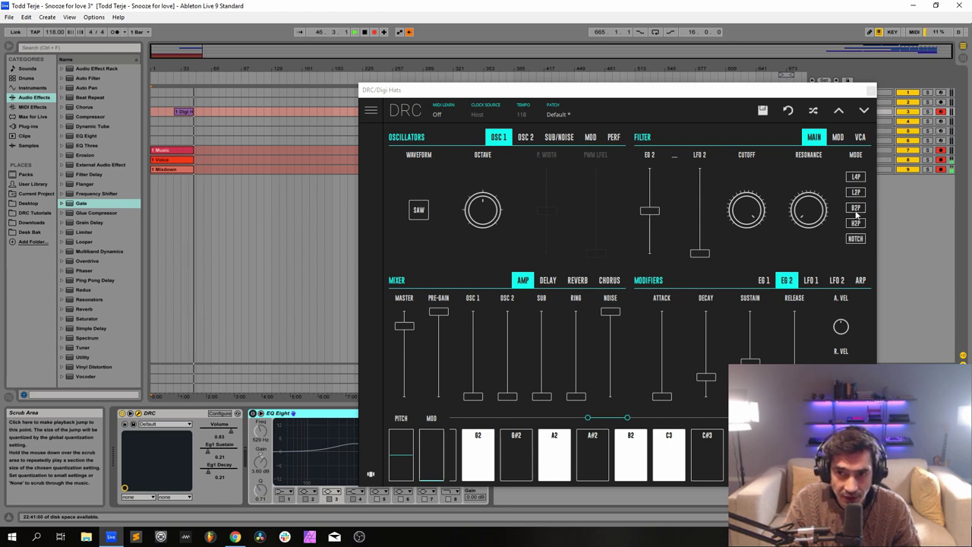
{"action": "left_click", "coordinate": [856, 224]}
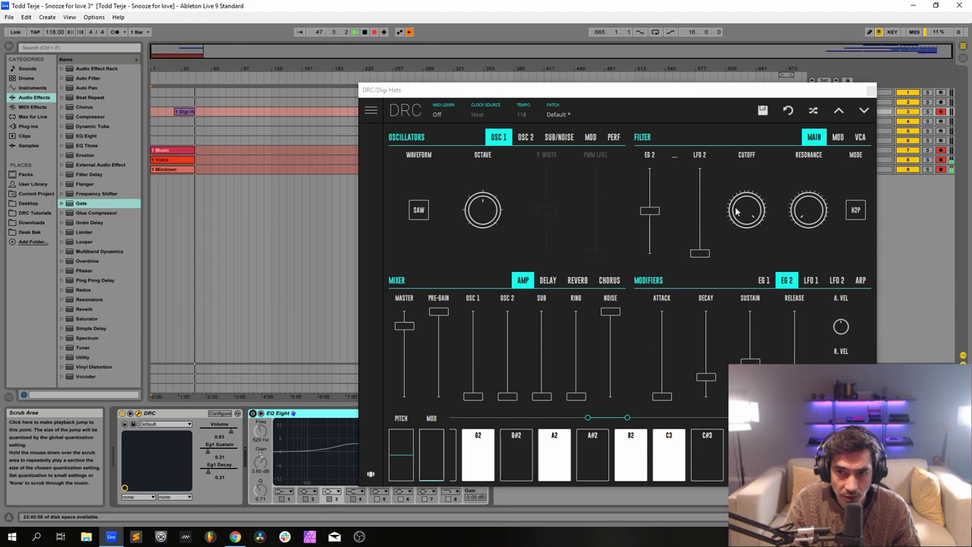
{"action": "left_click_drag", "start_coordinate": [746, 211], "coordinate": [742, 270]}
{"action": "left_click_drag", "start_coordinate": [744, 318], "coordinate": [775, 344]}
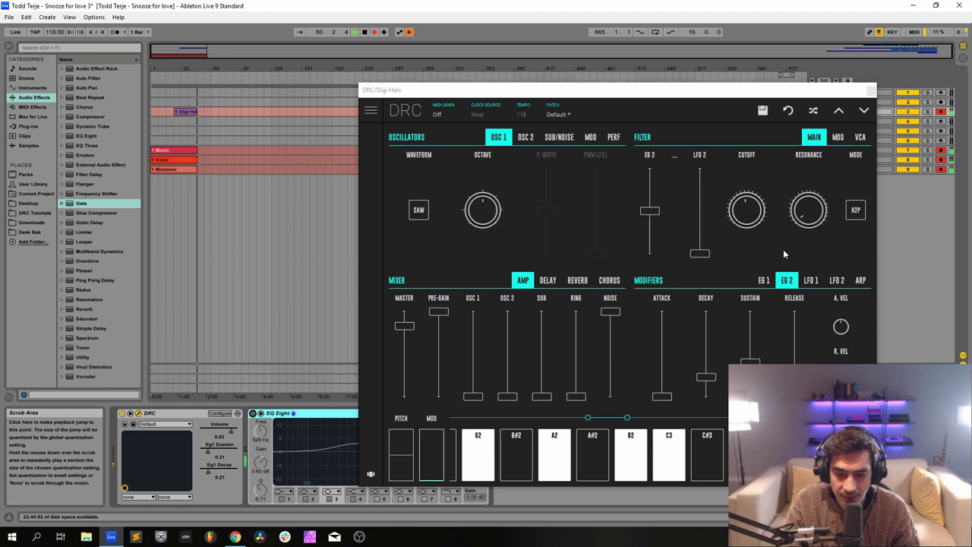
Raise the VCA velocity amount to maximum and move the DRC window so that all its modifier controls are visible.
{"action": "left_click", "coordinate": [860, 137]}
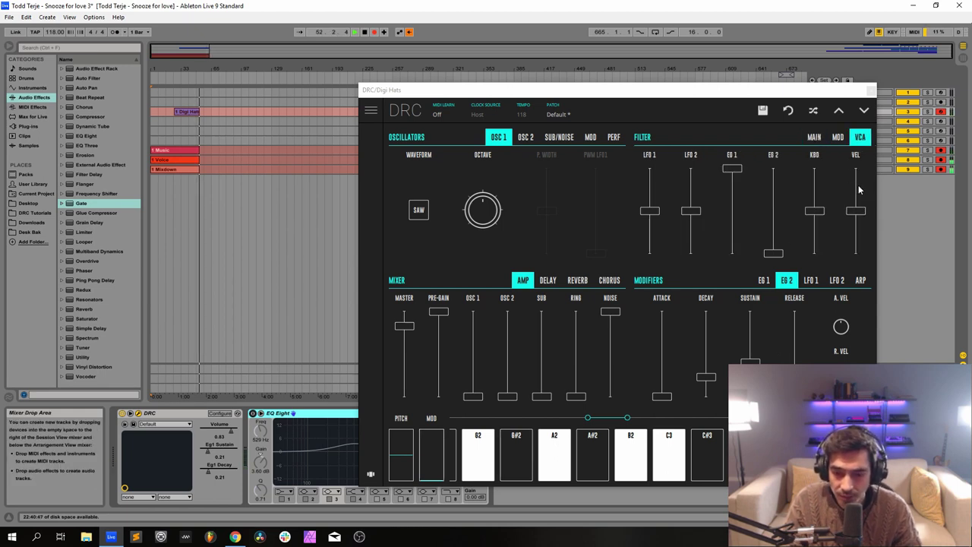
{"action": "left_click_drag", "start_coordinate": [855, 185], "coordinate": [867, 110]}
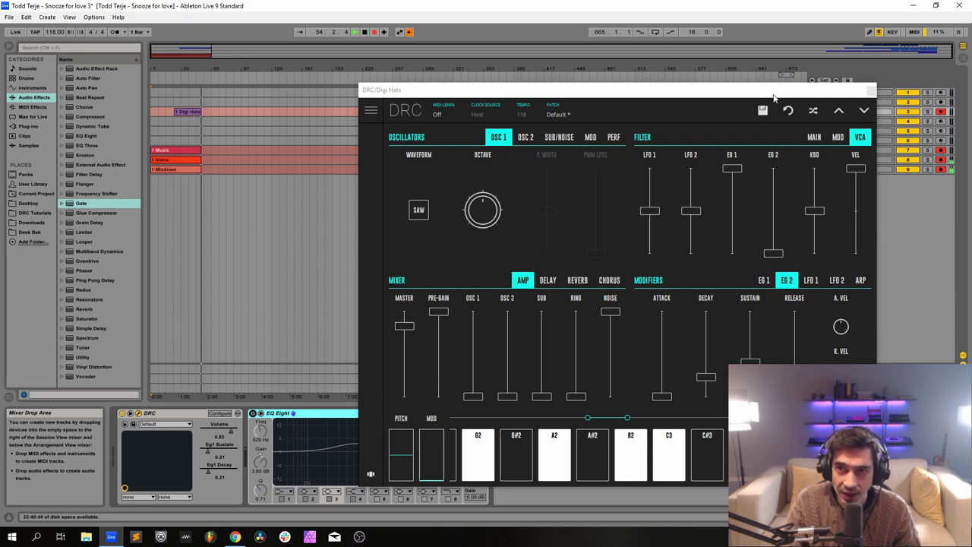
{"action": "left_click_drag", "start_coordinate": [773, 96], "coordinate": [619, 85]}
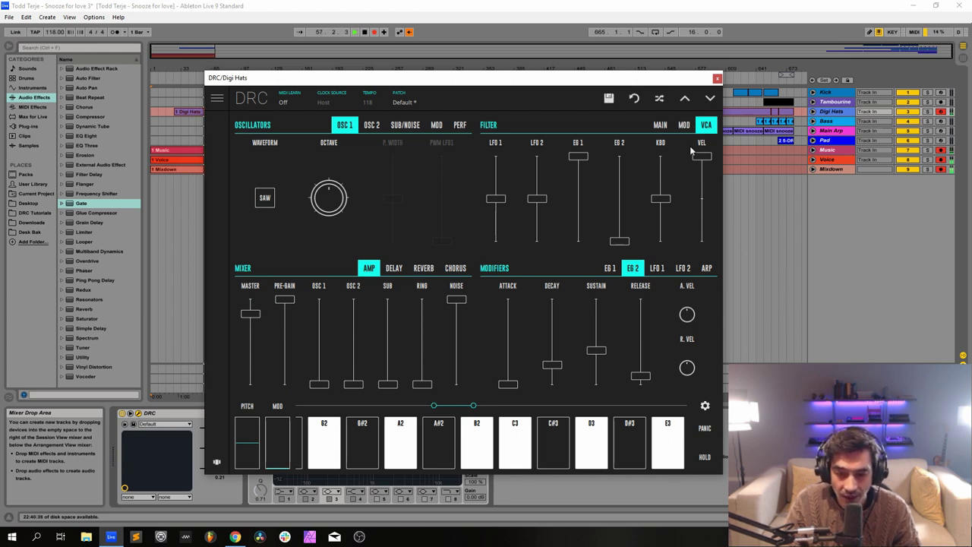
Shorten the EG 1 envelope by setting its decay to about 0.15 and its sustain to about 0.09.
{"action": "left_click", "coordinate": [610, 268]}
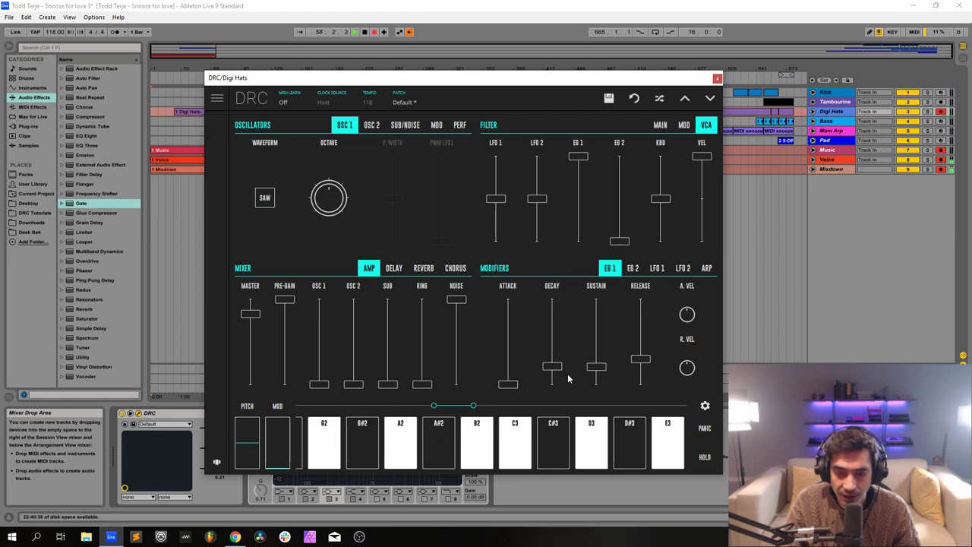
{"action": "left_click", "coordinate": [514, 389]}
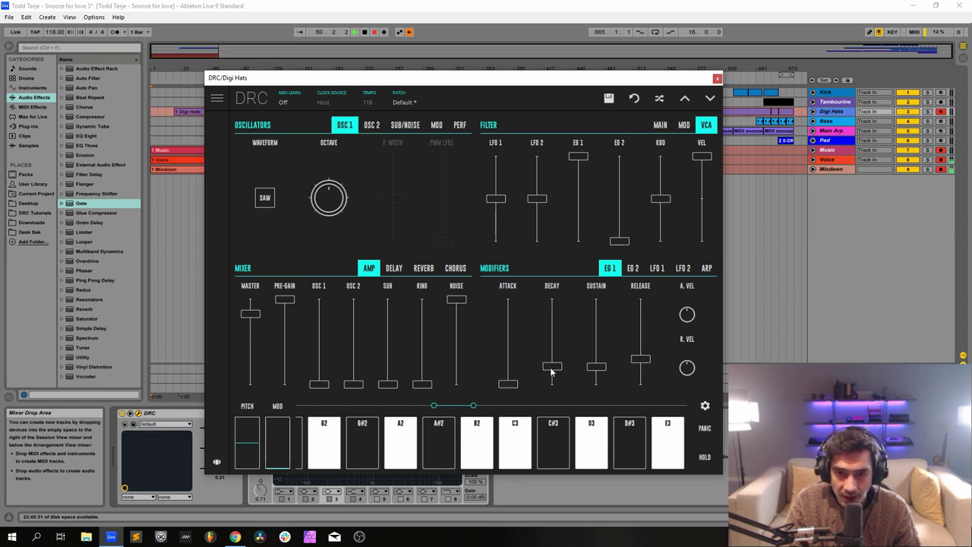
{"action": "left_click_drag", "start_coordinate": [552, 370], "coordinate": [551, 374]}
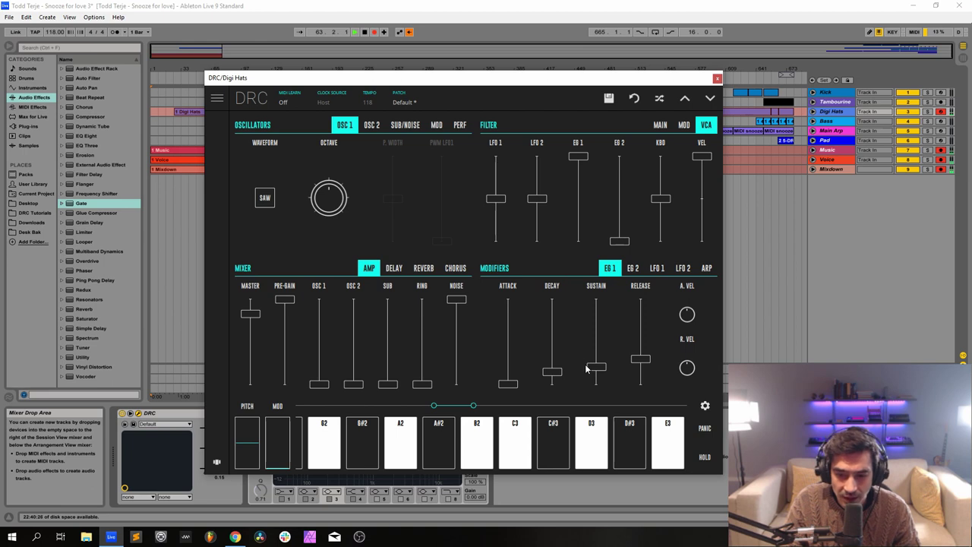
{"action": "left_click_drag", "start_coordinate": [595, 368], "coordinate": [596, 380]}
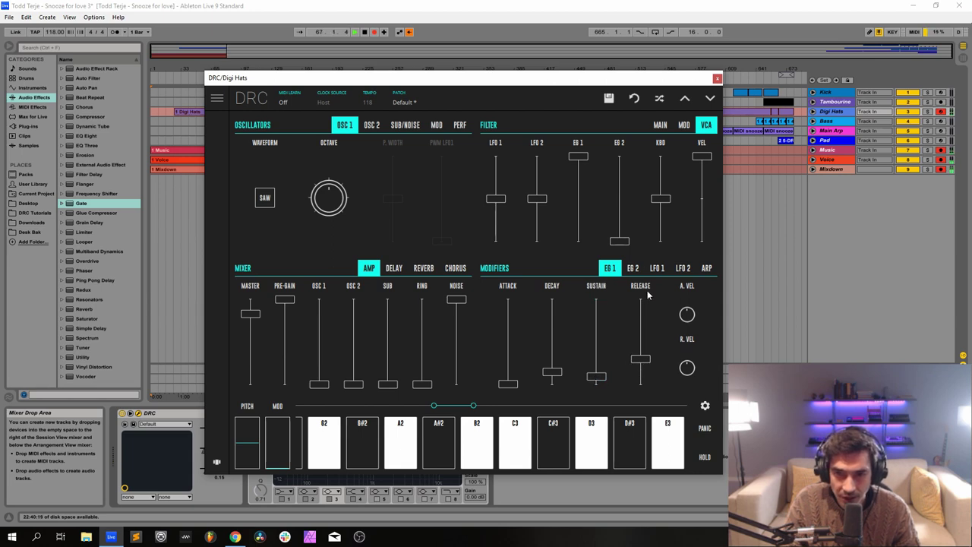
{"action": "mouse_move", "coordinate": [648, 288]}
Review the EG 2 decay, sustain and release settings together with the filter's main and modulation settings.
{"action": "left_click", "coordinate": [633, 268]}
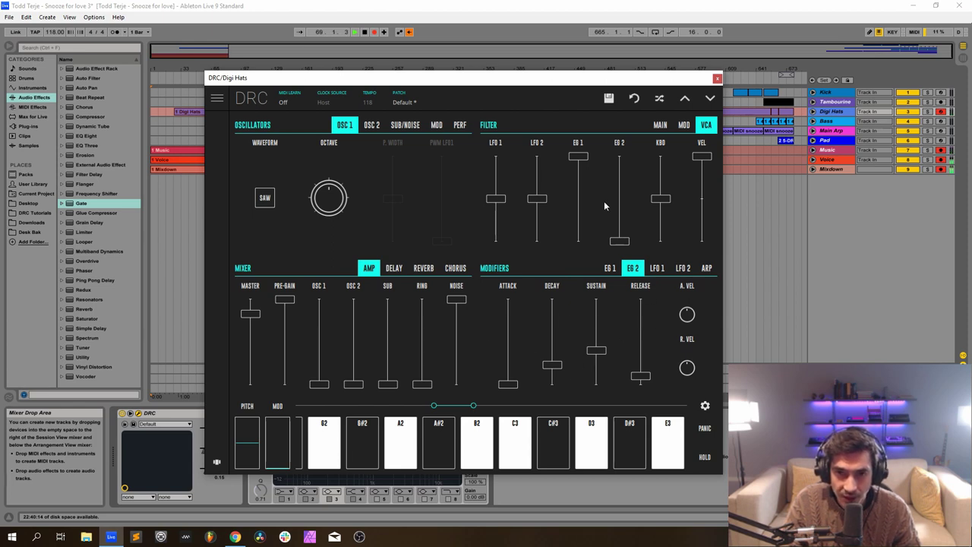
{"action": "left_click", "coordinate": [661, 126]}
{"action": "left_click", "coordinate": [684, 127]}
{"action": "left_click", "coordinate": [661, 126]}
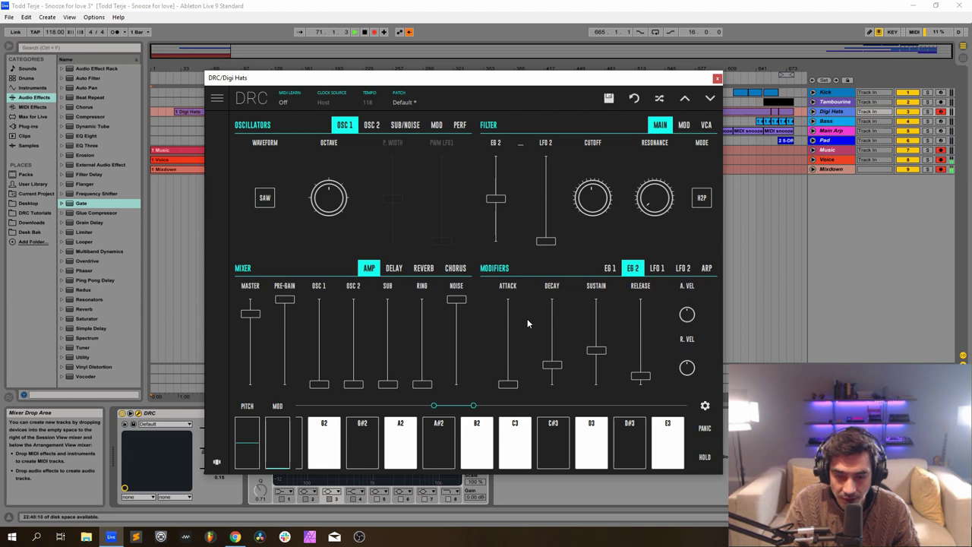
{"action": "left_click_drag", "start_coordinate": [556, 365], "coordinate": [560, 369]}
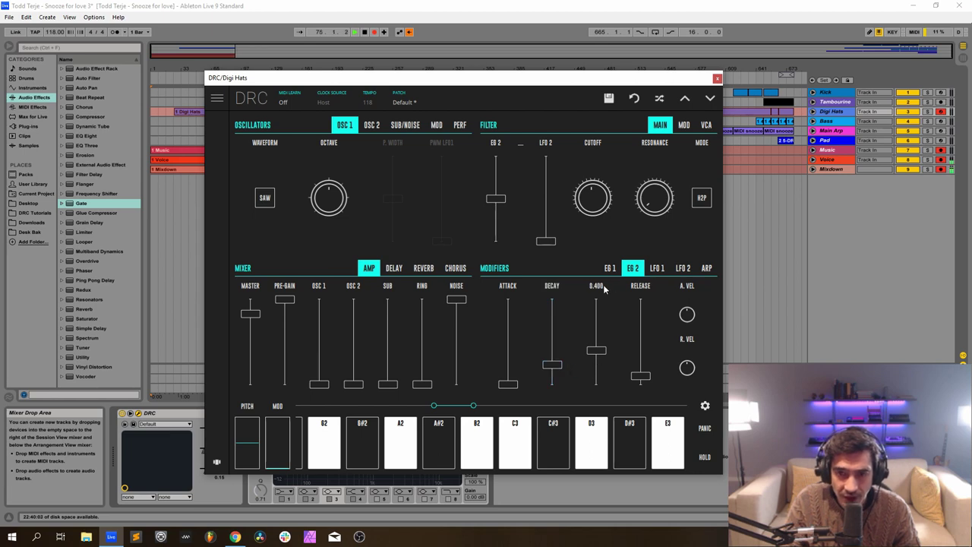
{"action": "mouse_move", "coordinate": [644, 288]}
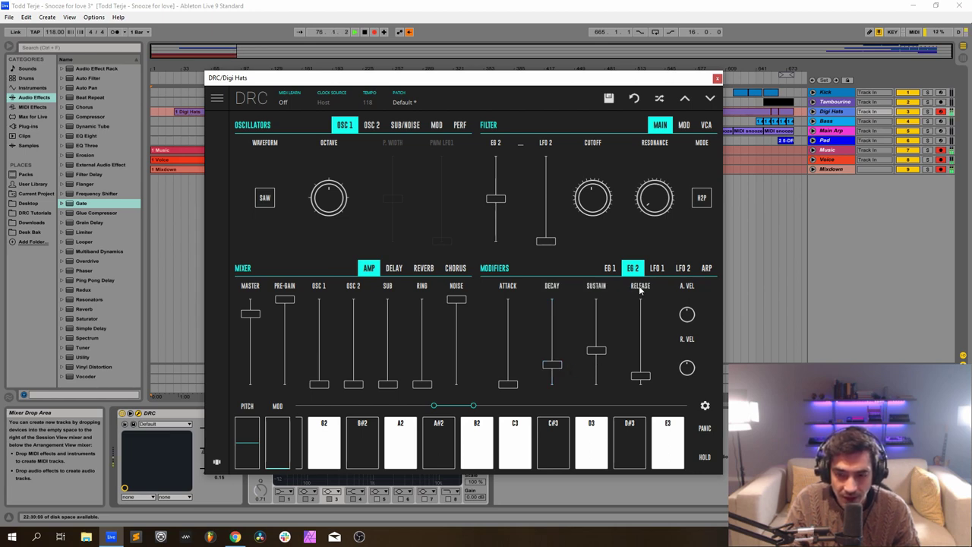
Raise the reverb decay to about two thirds and the reverb amount to a little over a quarter.
{"action": "left_click", "coordinate": [423, 269]}
{"action": "left_click_drag", "start_coordinate": [333, 337], "coordinate": [345, 331]}
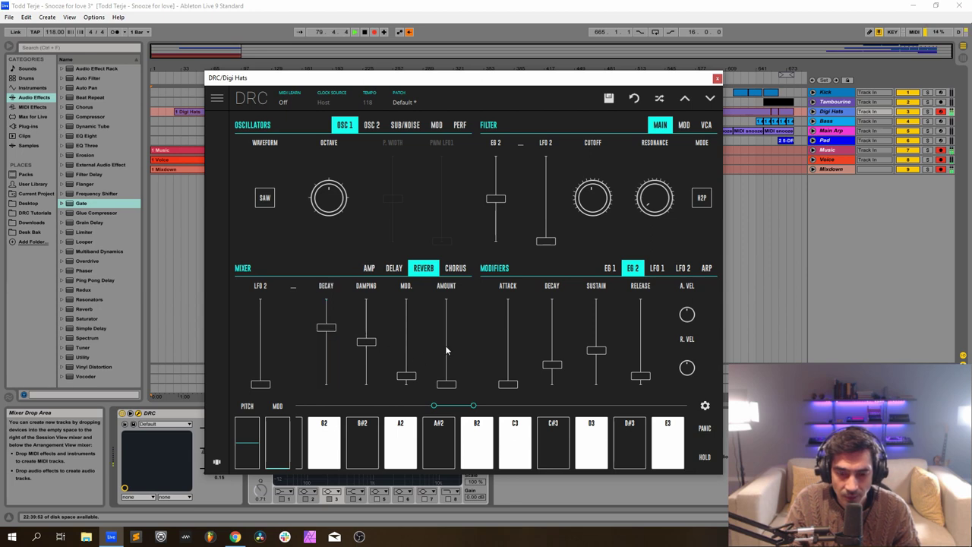
{"action": "left_click_drag", "start_coordinate": [448, 357], "coordinate": [461, 365]}
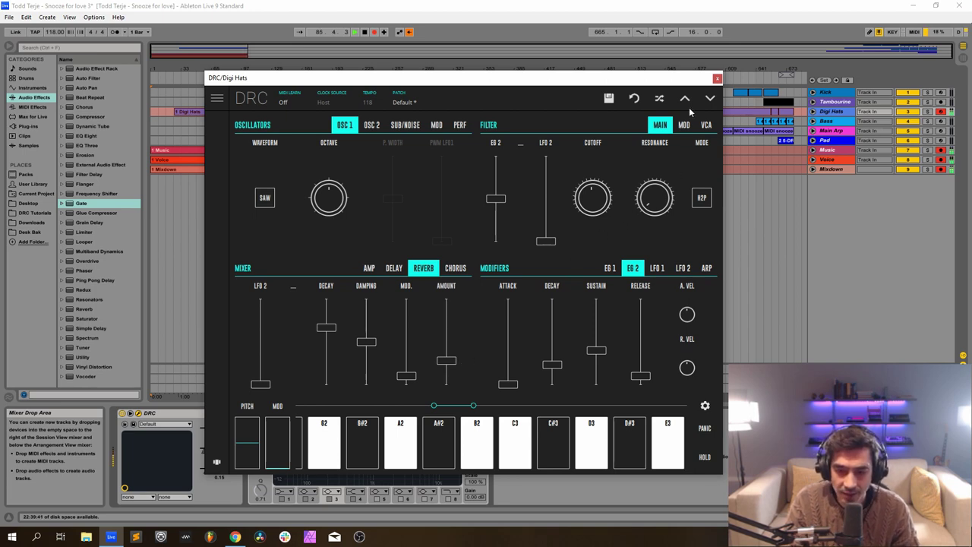
Close the DRC window and, after checking the Bass and Tambourine device chains, record-arm the Digi Hats track.
{"action": "left_click", "coordinate": [717, 78]}
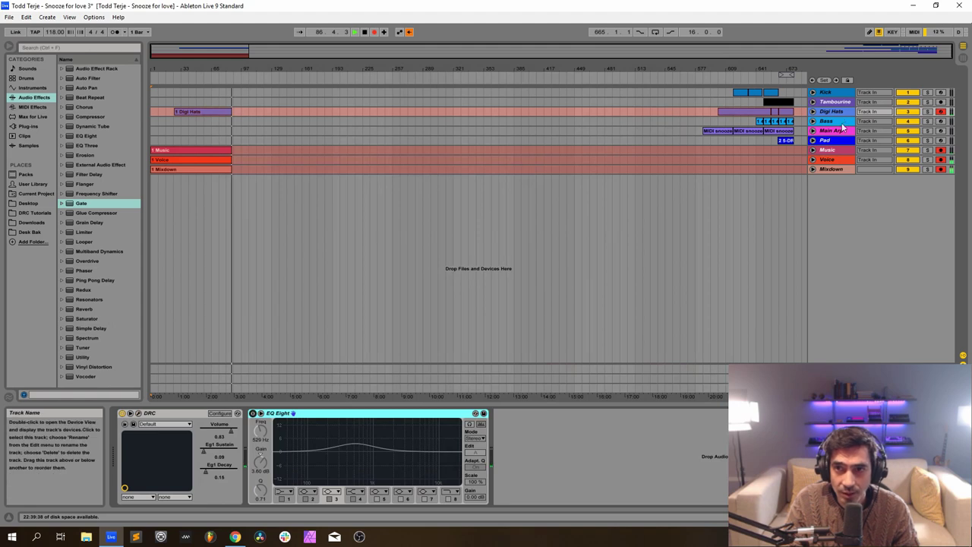
{"action": "left_click", "coordinate": [843, 120]}
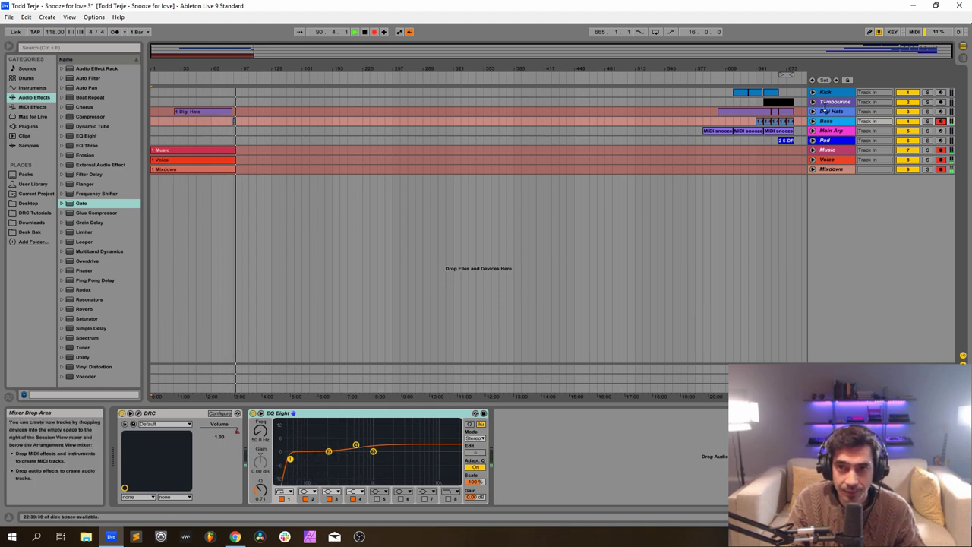
{"action": "left_click", "coordinate": [827, 102]}
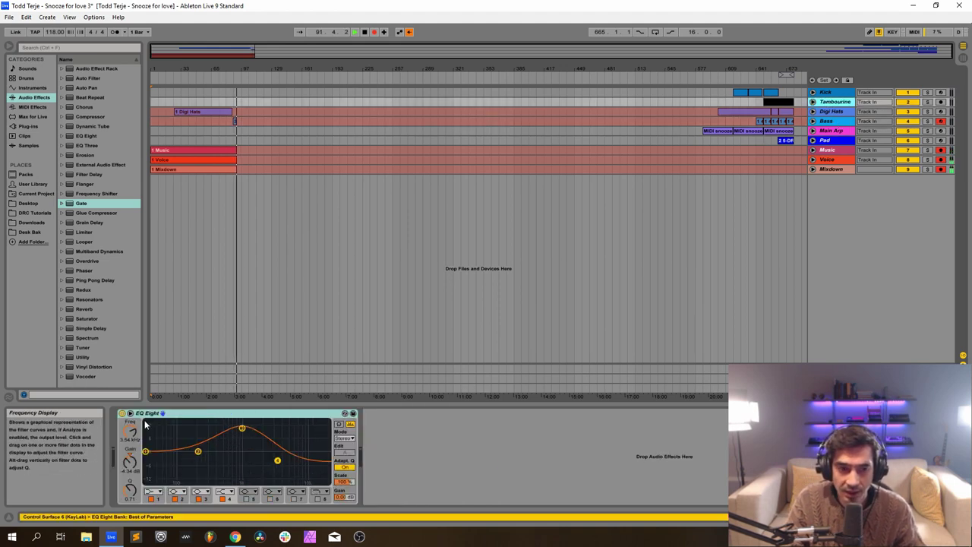
{"action": "left_click", "coordinate": [834, 111]}
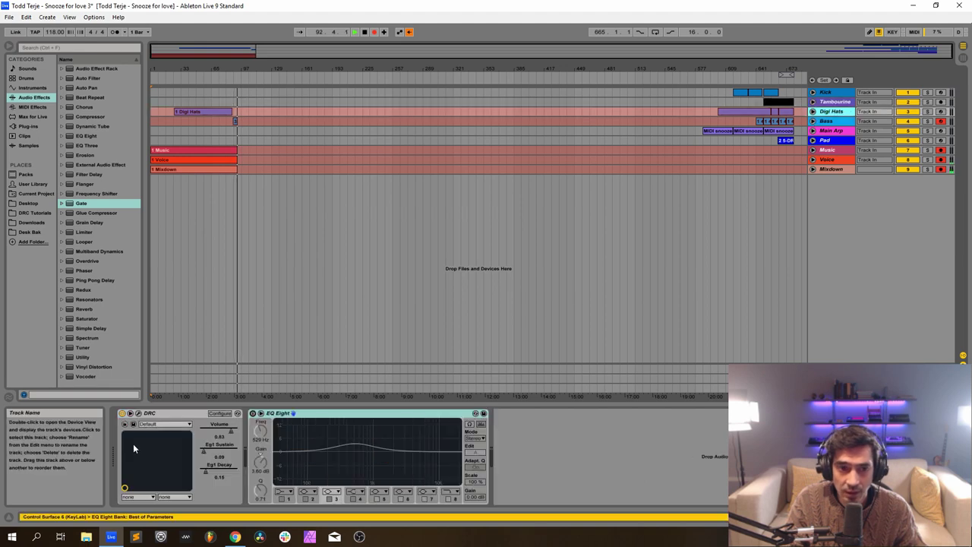
{"action": "left_click", "coordinate": [940, 122]}
{"action": "left_click", "coordinate": [940, 112]}
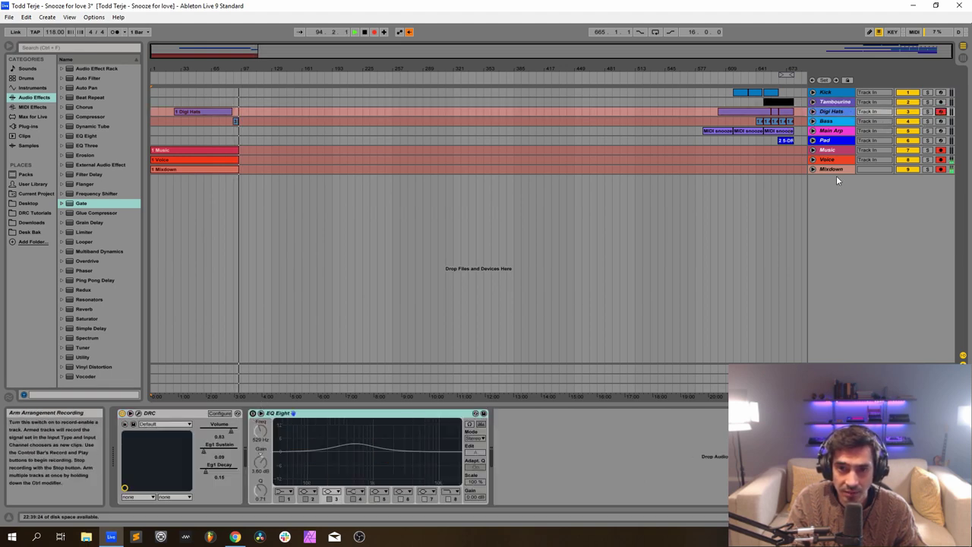
Toggle the Digi Hats track's EQ Eight on and off to compare the sound, leaving it enabled.
{"action": "left_click", "coordinate": [253, 417]}
{"action": "left_click", "coordinate": [253, 414]}
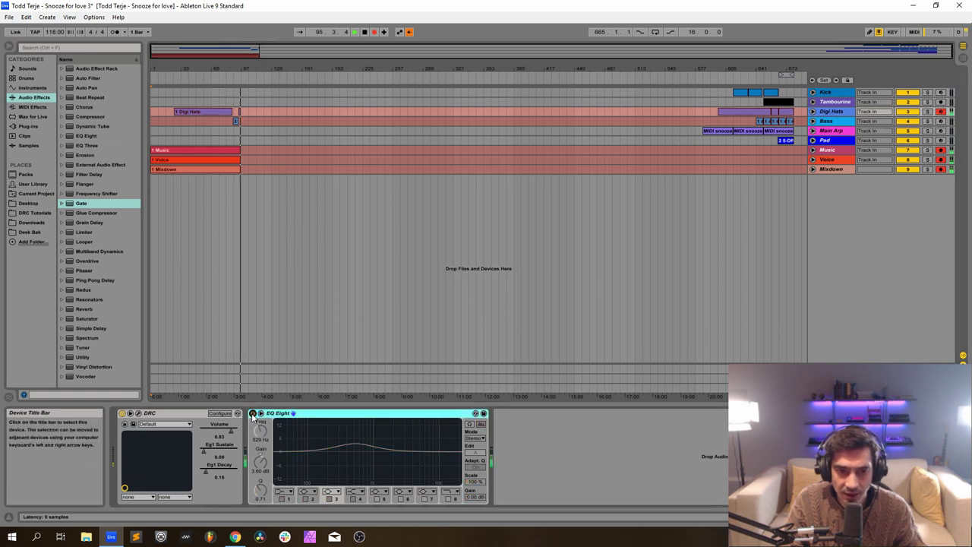
{"action": "left_click", "coordinate": [253, 414]}
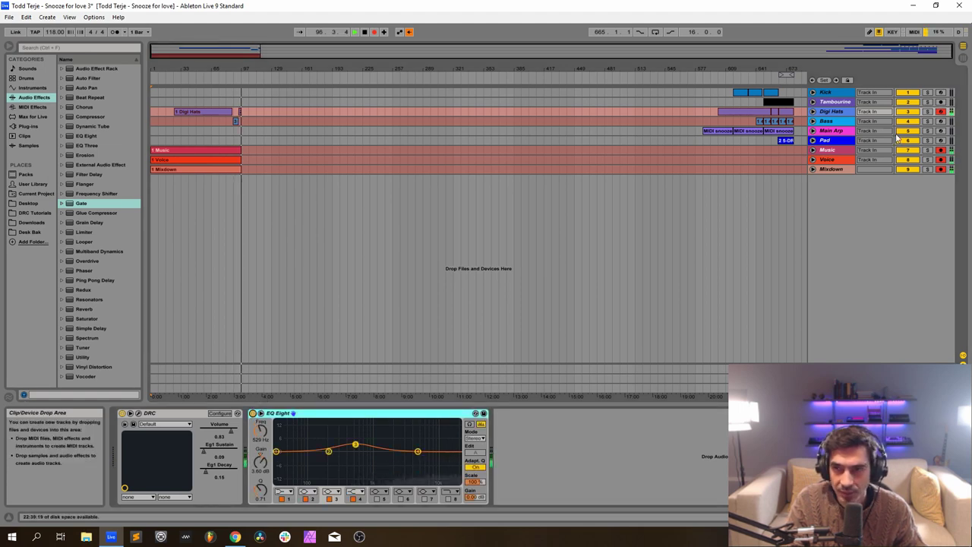
Record-arm the Bass track, then bypass and re-enable its EQ Eight to compare the sound.
{"action": "left_click", "coordinate": [940, 121]}
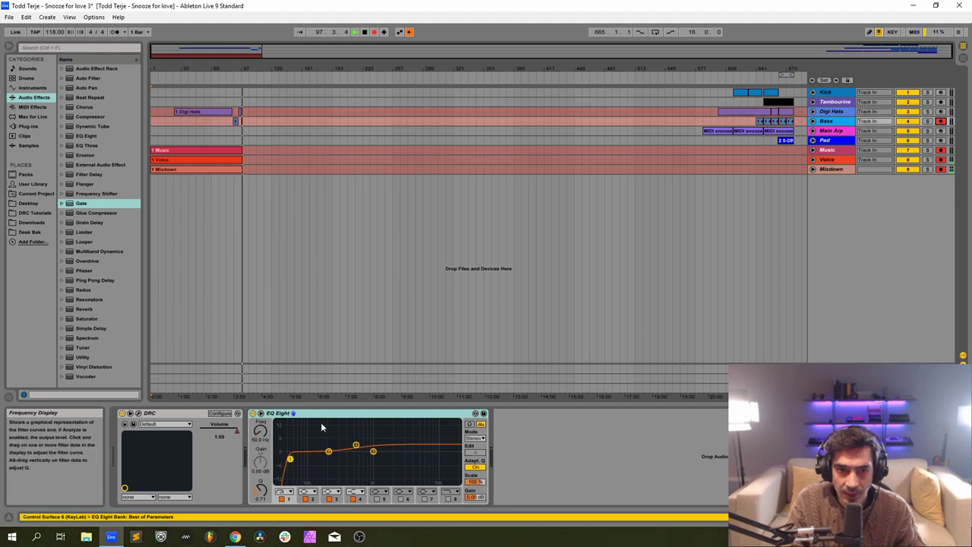
{"action": "left_click", "coordinate": [253, 415]}
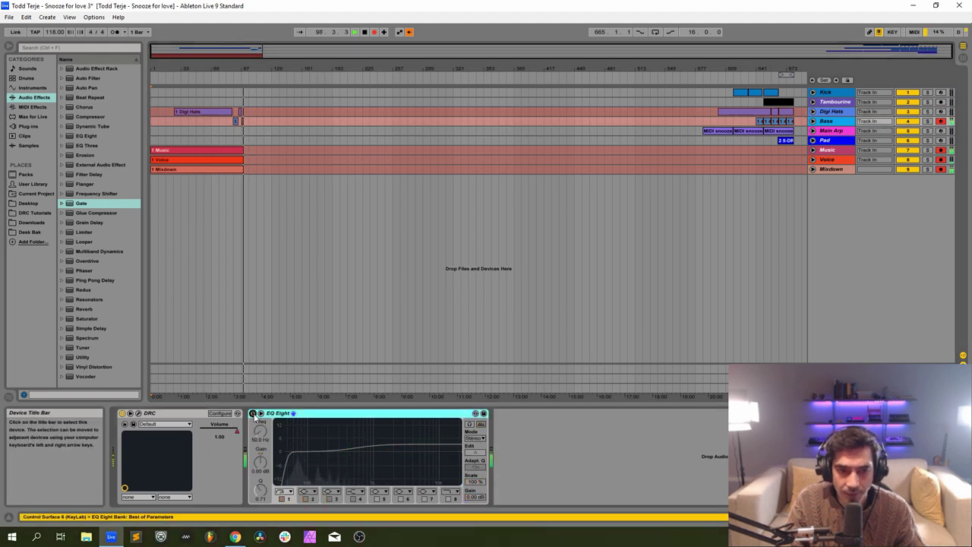
{"action": "left_click", "coordinate": [253, 414]}
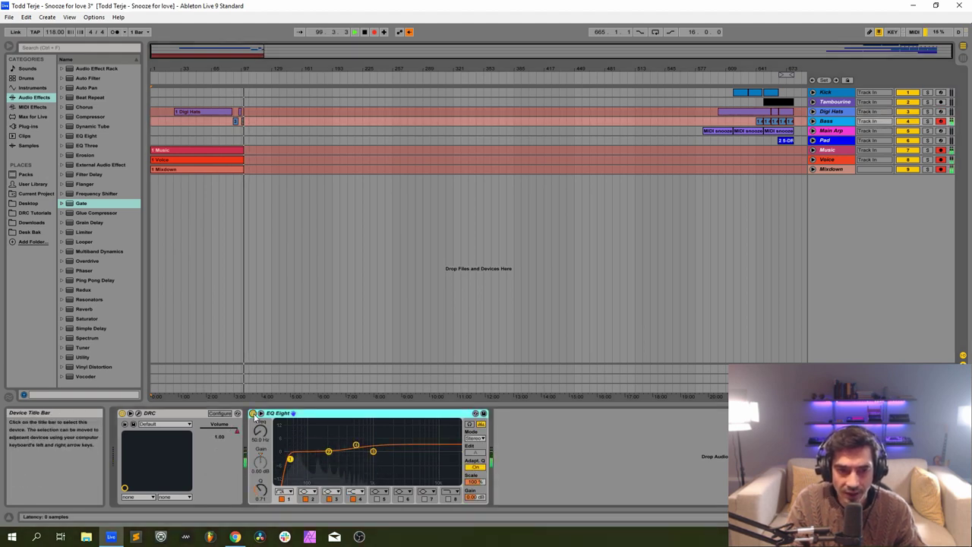
Bypass the Bass track's EQ Eight and revert the track's DRC patch to its original Default state.
{"action": "left_click", "coordinate": [252, 415]}
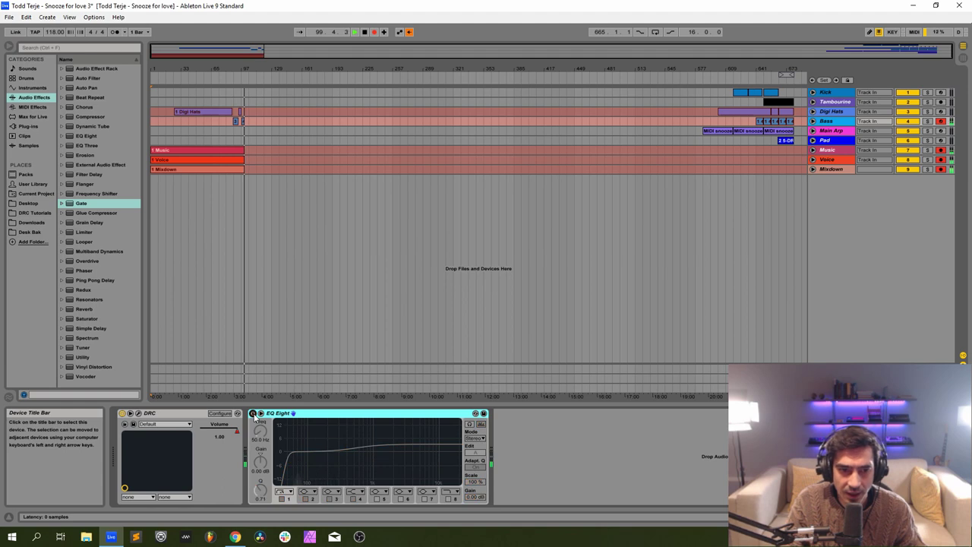
{"action": "left_click", "coordinate": [137, 414]}
{"action": "left_click_drag", "start_coordinate": [467, 134], "coordinate": [421, 88]}
{"action": "left_click", "coordinate": [422, 103]}
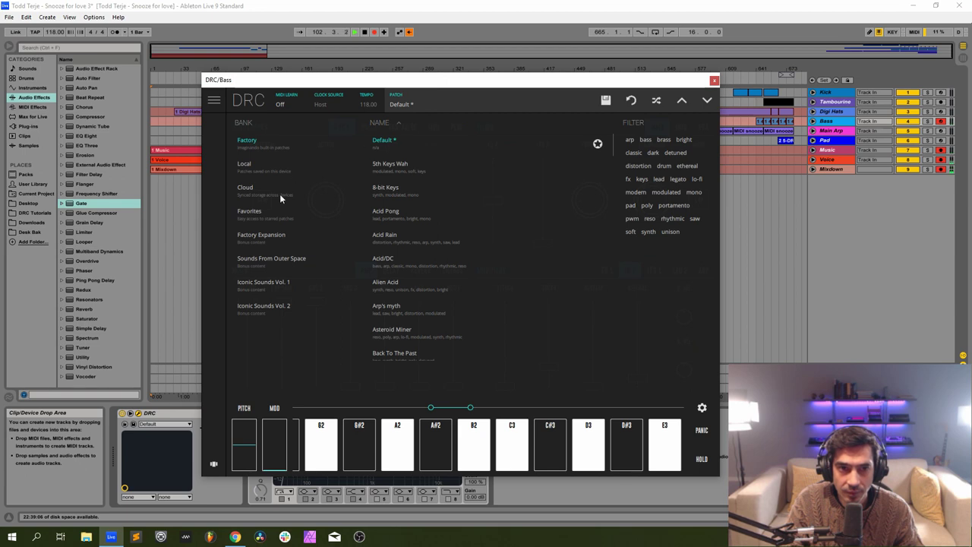
{"action": "scroll", "coordinate": [416, 240], "scroll_direction": "down", "scroll_amount": 10}
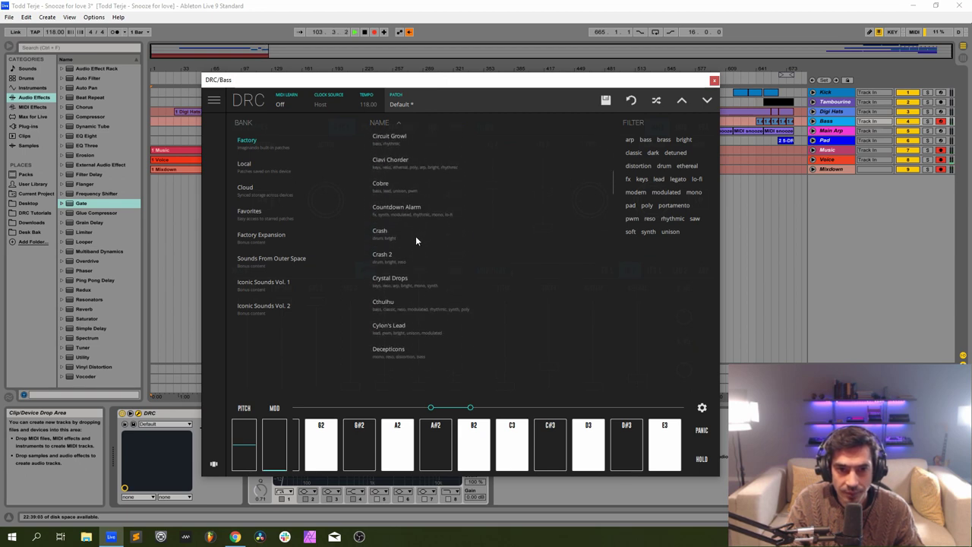
{"action": "scroll", "coordinate": [416, 240], "scroll_direction": "up", "scroll_amount": 10}
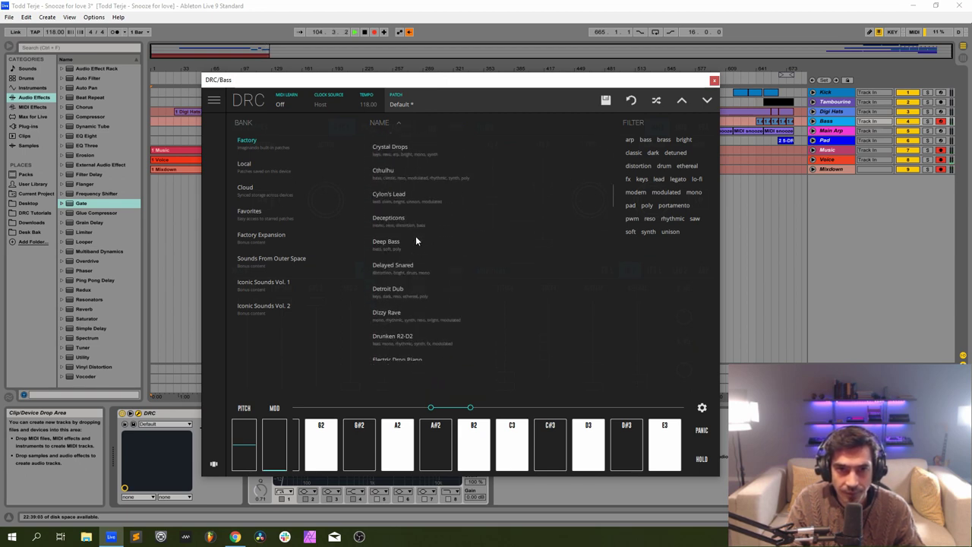
{"action": "scroll", "coordinate": [417, 228], "scroll_direction": "up", "scroll_amount": 3}
{"action": "left_click", "coordinate": [630, 101]}
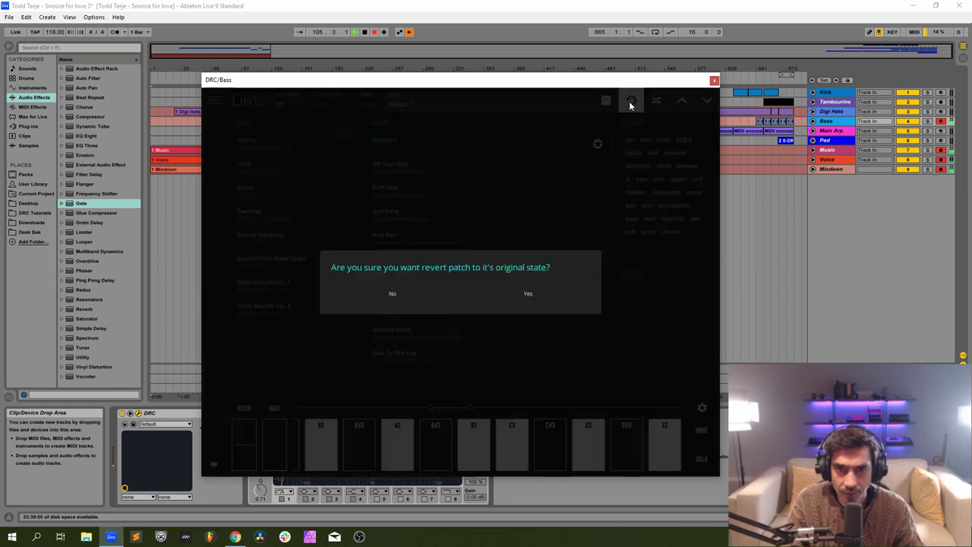
{"action": "left_click", "coordinate": [528, 293]}
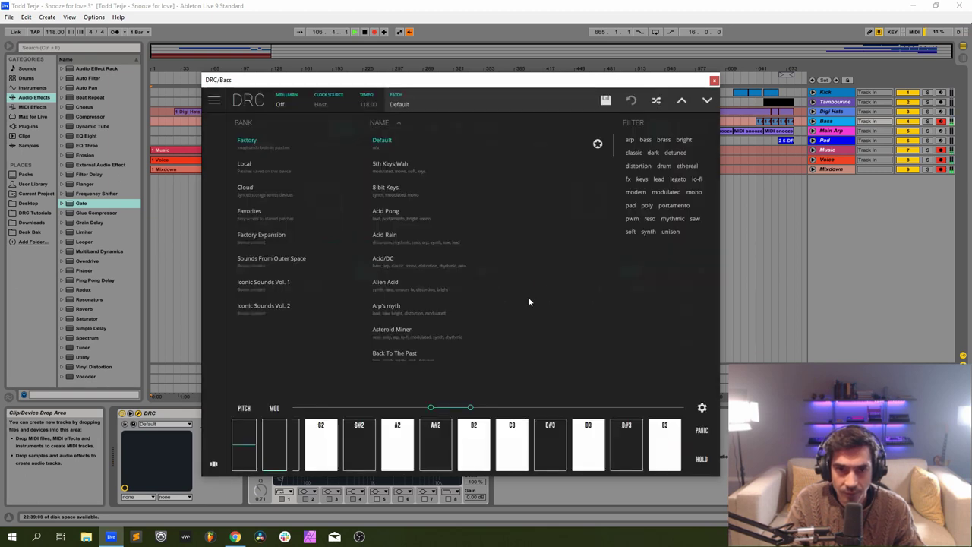
{"action": "left_click", "coordinate": [458, 100]}
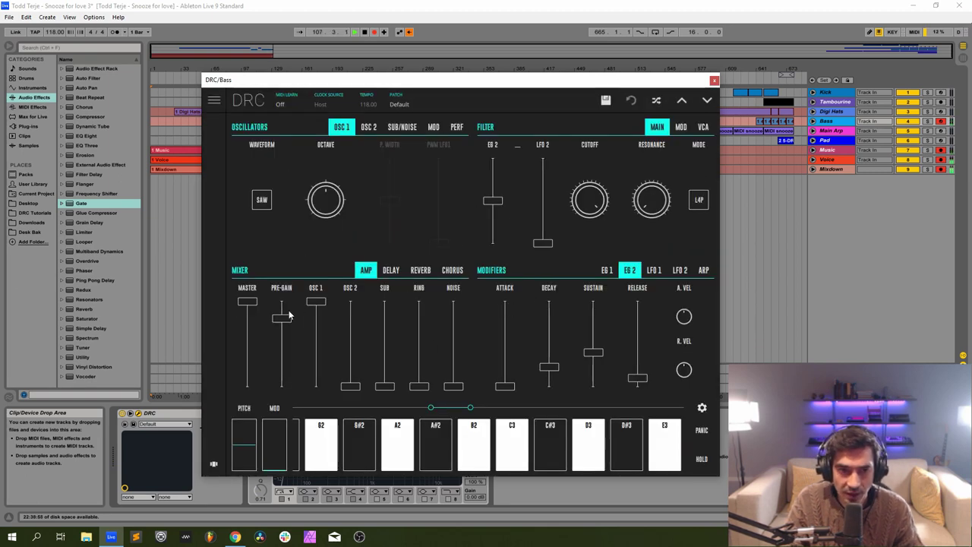
Raise the bass pre-gain to maximum and lower the filter cutoff to about nine o'clock.
{"action": "left_click_drag", "start_coordinate": [282, 317], "coordinate": [281, 301]}
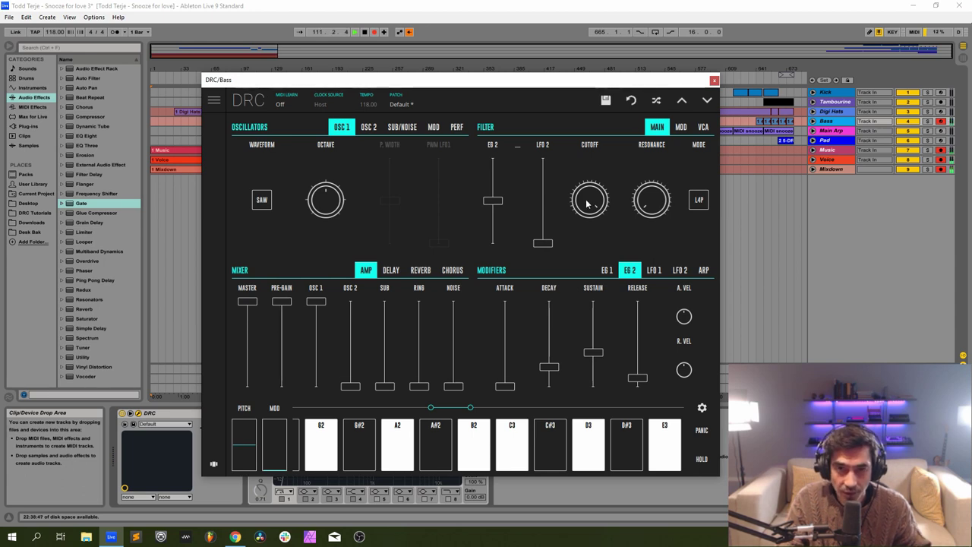
{"action": "left_click_drag", "start_coordinate": [587, 200], "coordinate": [591, 417]}
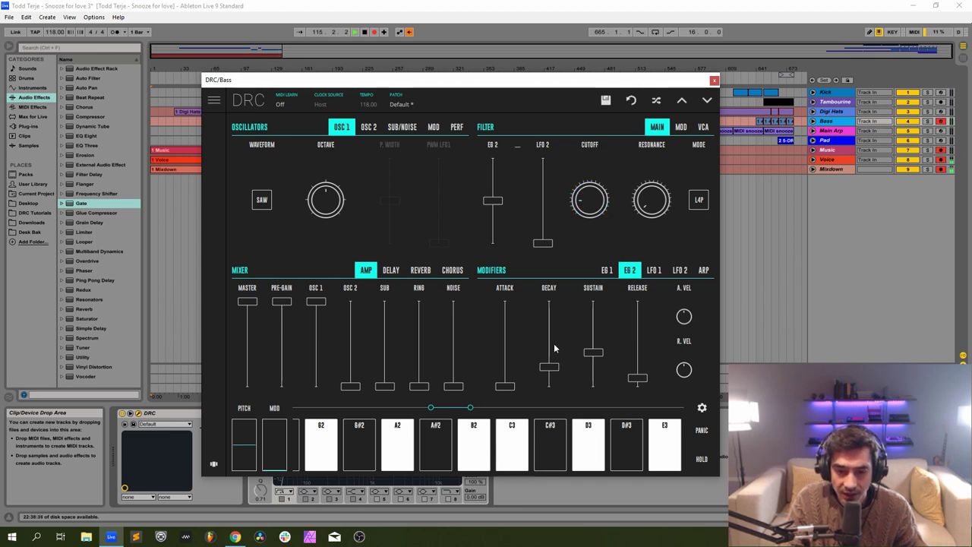
Raise the EG 2 decay to about a third, its sustain to just under half and its release to about a quarter.
{"action": "left_click_drag", "start_coordinate": [550, 369], "coordinate": [555, 363]}
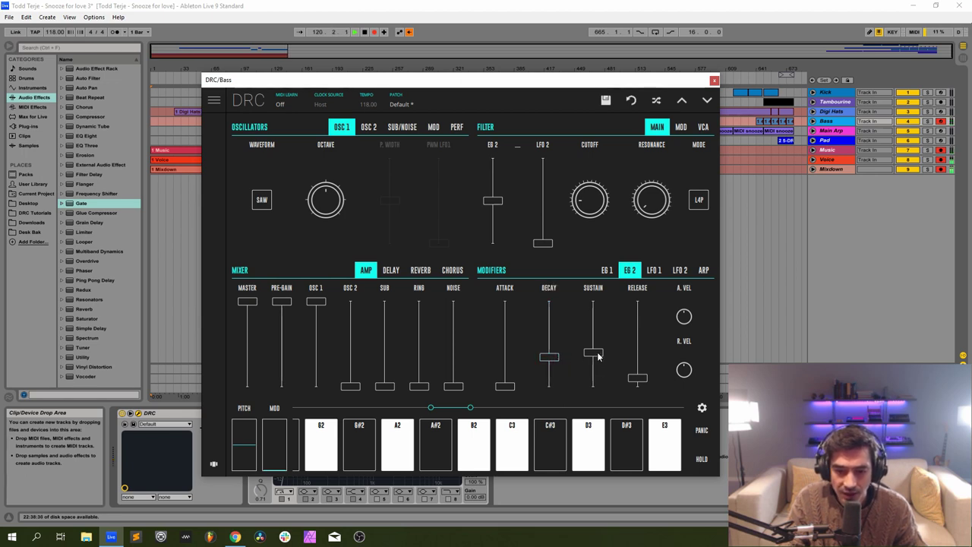
{"action": "mouse_move", "coordinate": [596, 347]}
{"action": "left_mouse_down"}
{"action": "mouse_move", "coordinate": [598, 357]}
{"action": "mouse_move", "coordinate": [609, 351]}
{"action": "left_mouse_up"}
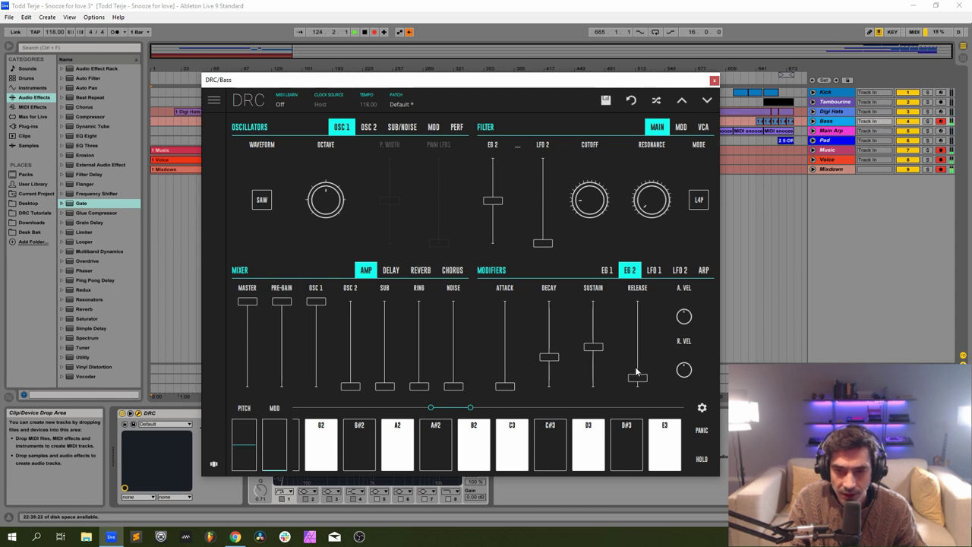
{"action": "mouse_move", "coordinate": [637, 376]}
{"action": "left_mouse_down"}
{"action": "mouse_move", "coordinate": [638, 365]}
{"action": "mouse_move", "coordinate": [652, 371]}
{"action": "left_mouse_up"}
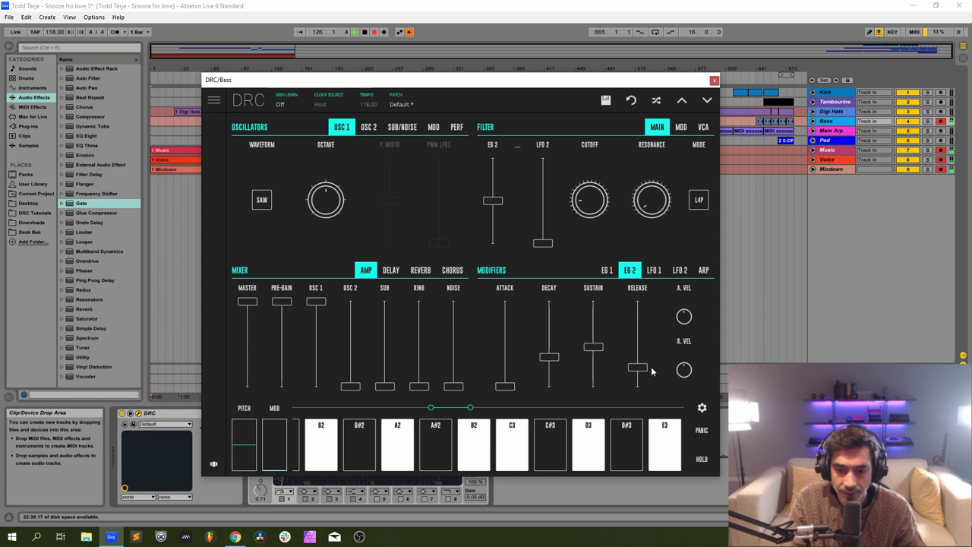
Lower the EG 1 decay to about a third, its sustain to about 0.46 and its release slightly.
{"action": "left_click", "coordinate": [611, 271]}
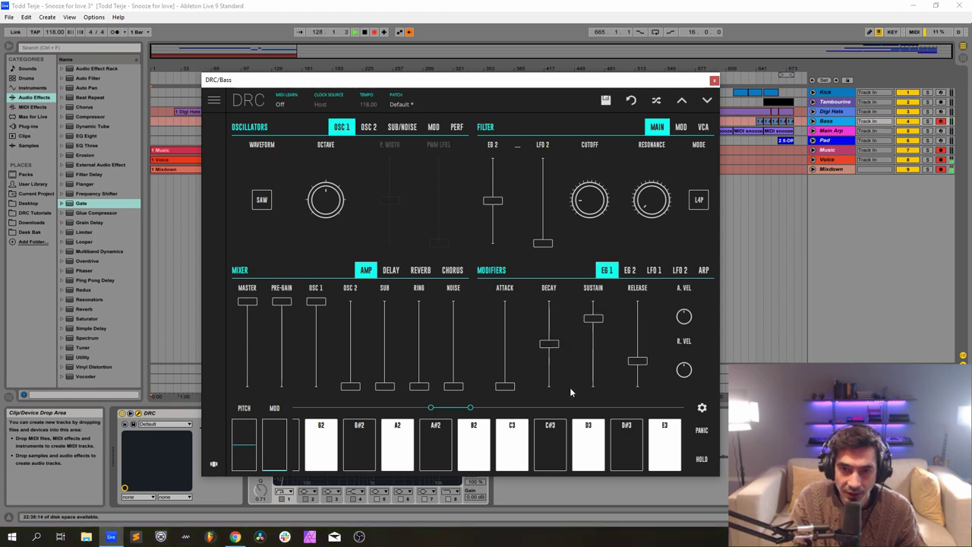
{"action": "left_click_drag", "start_coordinate": [546, 368], "coordinate": [561, 369]}
{"action": "left_click_drag", "start_coordinate": [566, 363], "coordinate": [593, 347]}
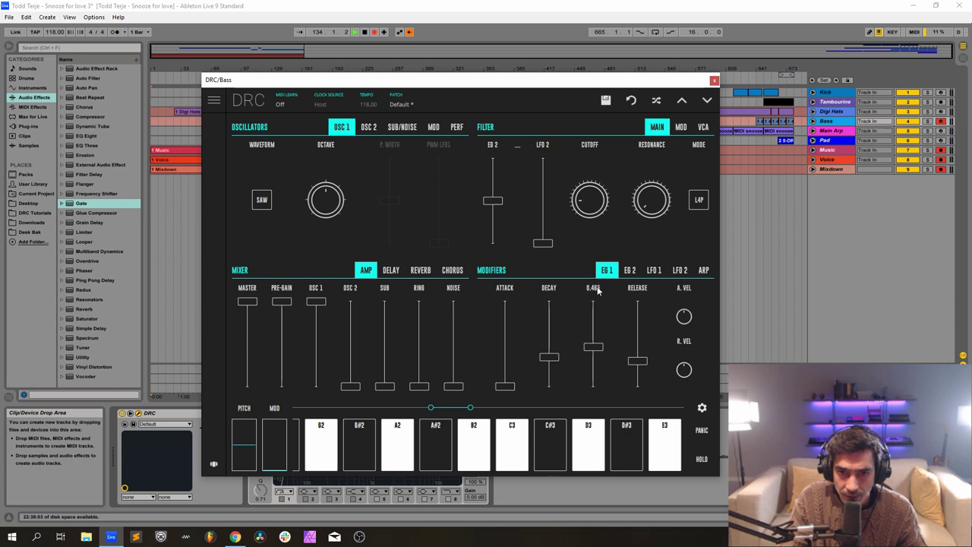
{"action": "left_click_drag", "start_coordinate": [641, 367], "coordinate": [641, 374]}
Set the EG 2 decay to about a quarter, its sustain to zero and its release to about a tenth.
{"action": "left_click", "coordinate": [628, 272]}
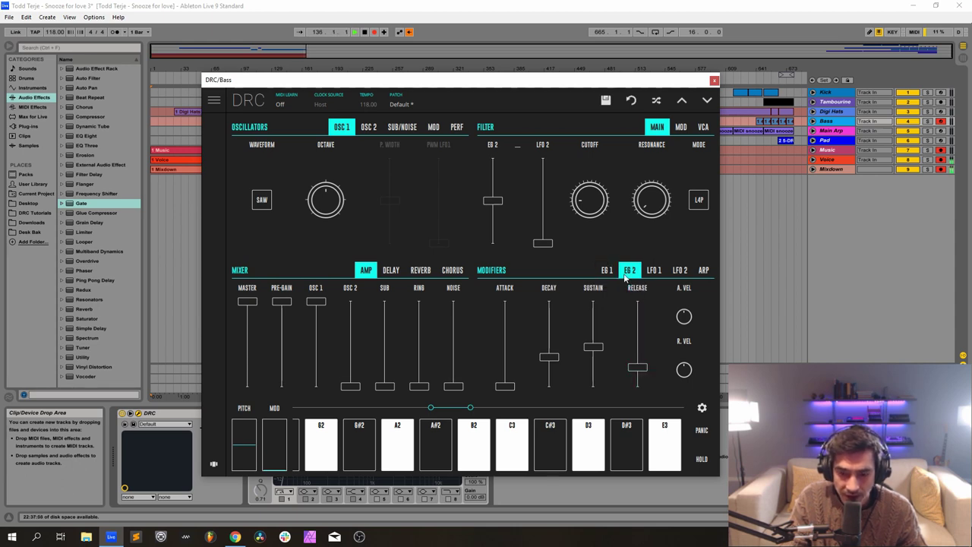
{"action": "left_click_drag", "start_coordinate": [550, 356], "coordinate": [634, 408]}
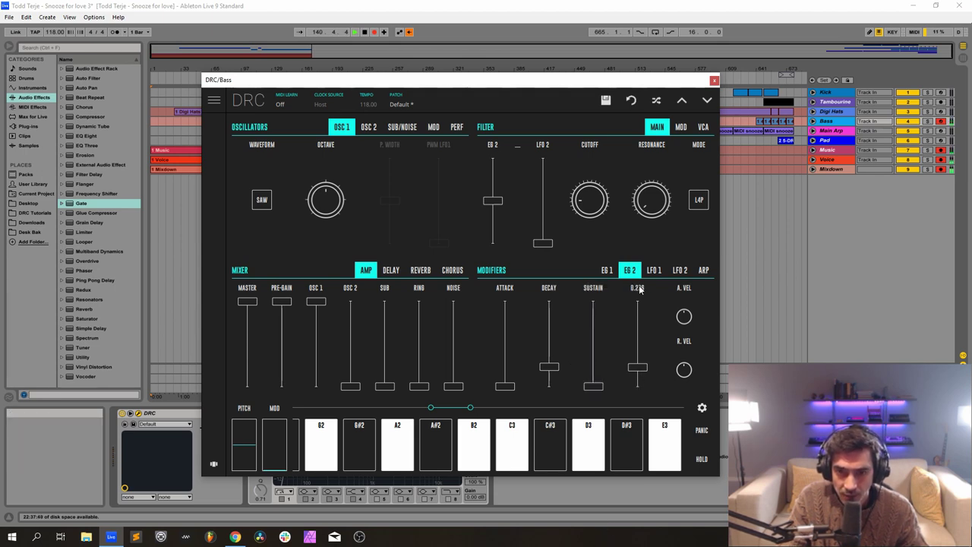
{"action": "left_click_drag", "start_coordinate": [638, 369], "coordinate": [631, 382]}
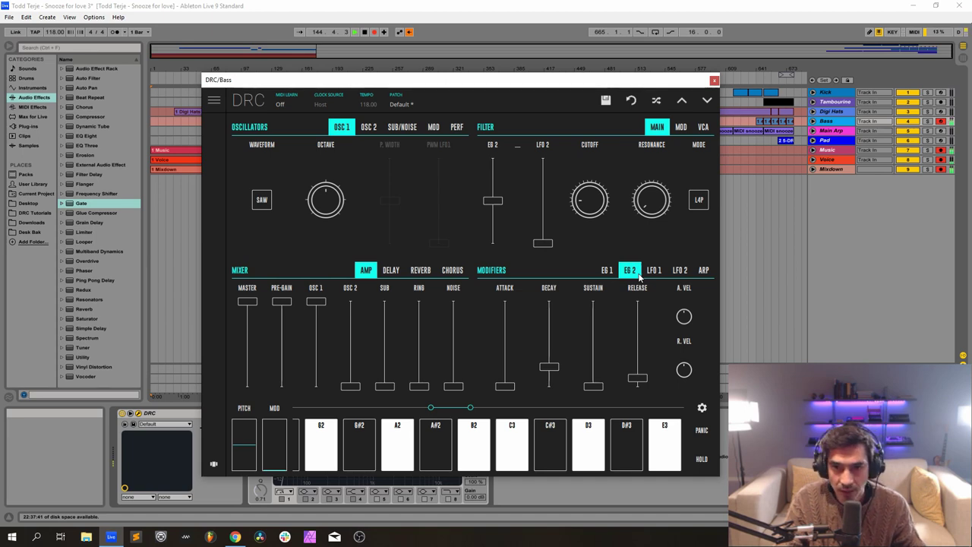
Close the bass synth window, record-arm the Main Arp track and switch off its K7D device.
{"action": "left_click", "coordinate": [714, 79]}
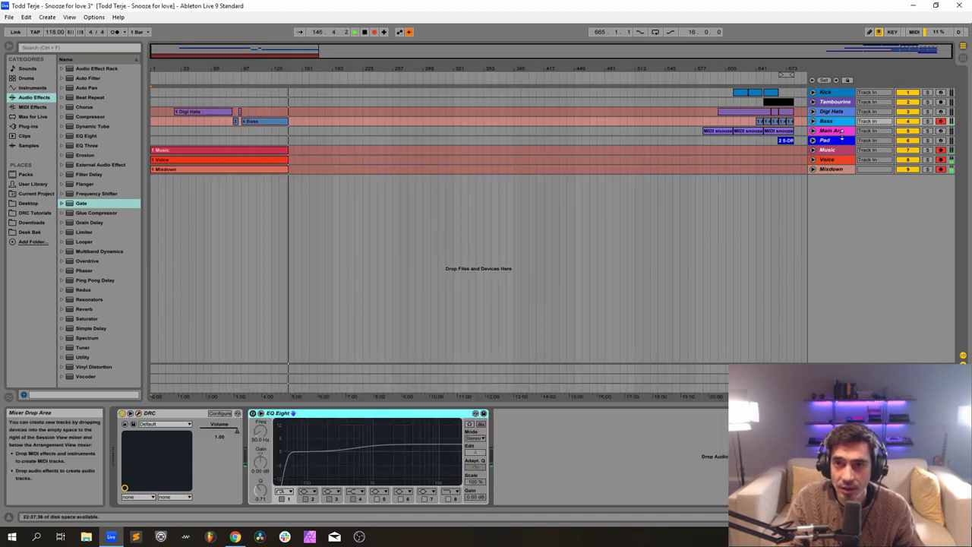
{"action": "left_click", "coordinate": [832, 130]}
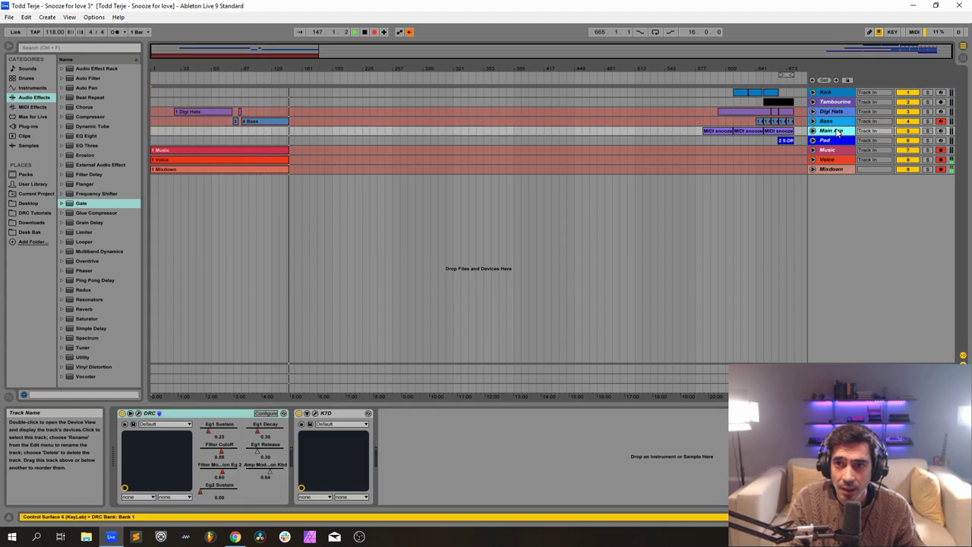
{"action": "left_click", "coordinate": [941, 131]}
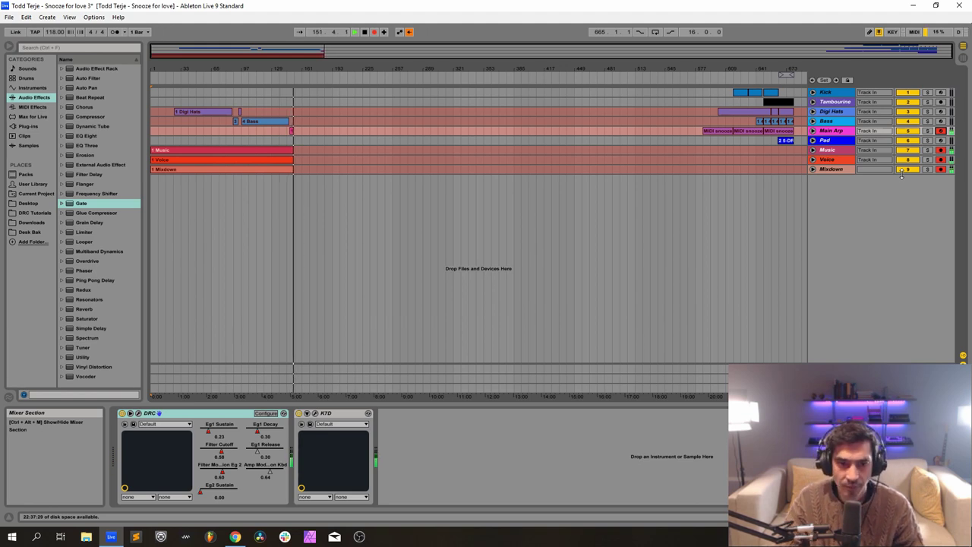
{"action": "left_click", "coordinate": [300, 414]}
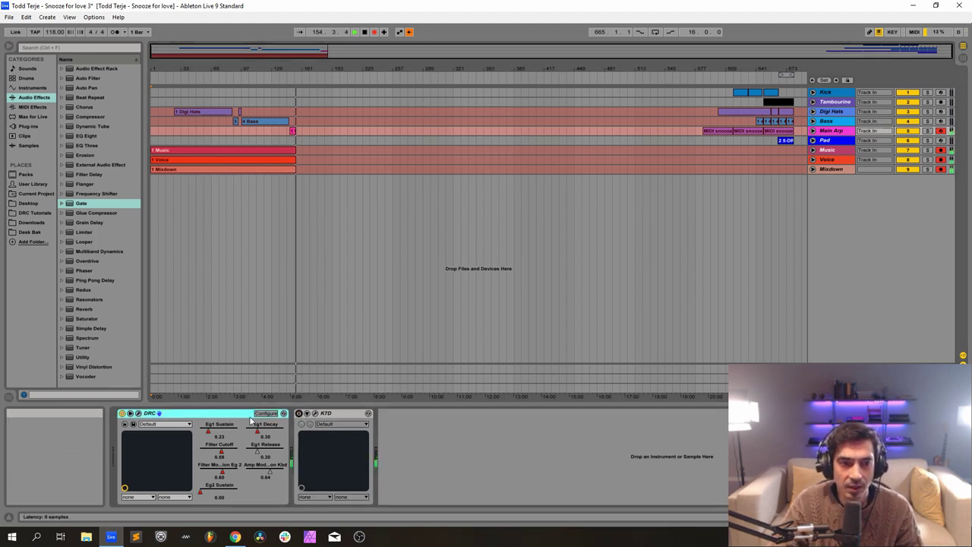
Open the Main Arp track's DRC synth and load the unmodified factory Default patch.
{"action": "left_click", "coordinate": [137, 414]}
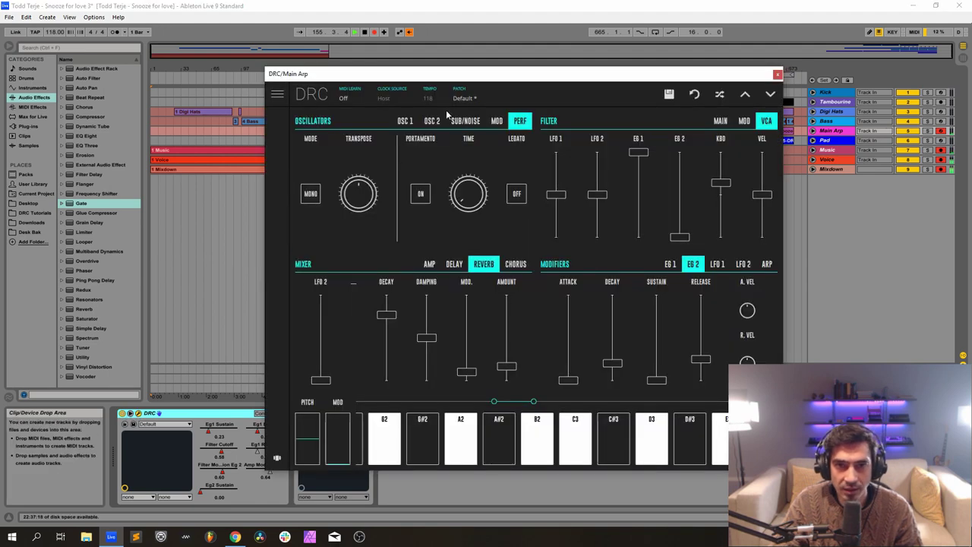
{"action": "left_click_drag", "start_coordinate": [498, 74], "coordinate": [414, 64]}
{"action": "left_click", "coordinate": [414, 88]}
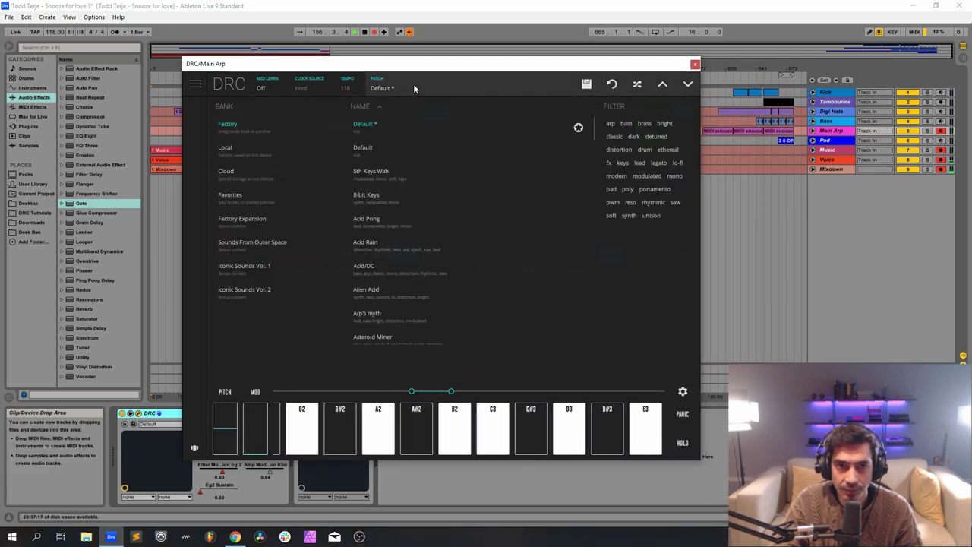
{"action": "left_click", "coordinate": [371, 147]}
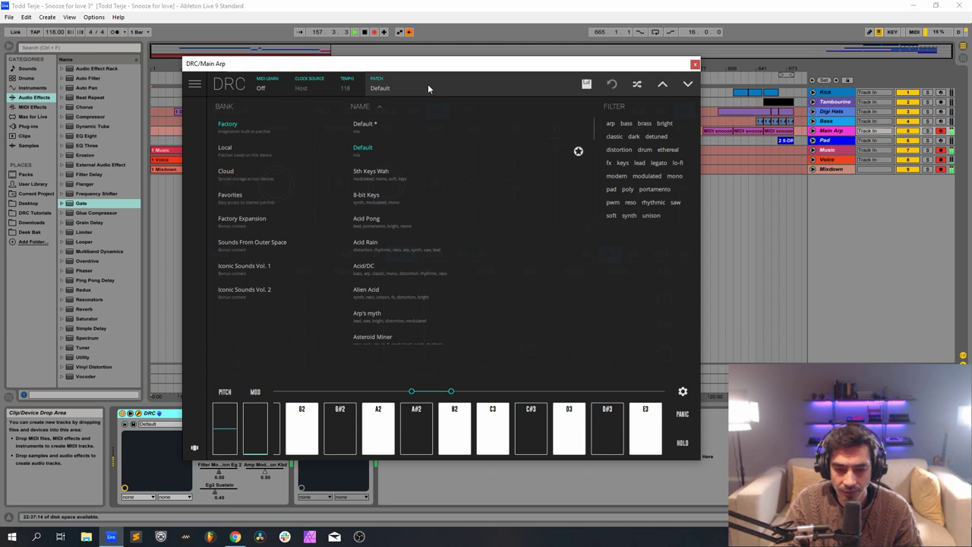
{"action": "left_click", "coordinate": [427, 84]}
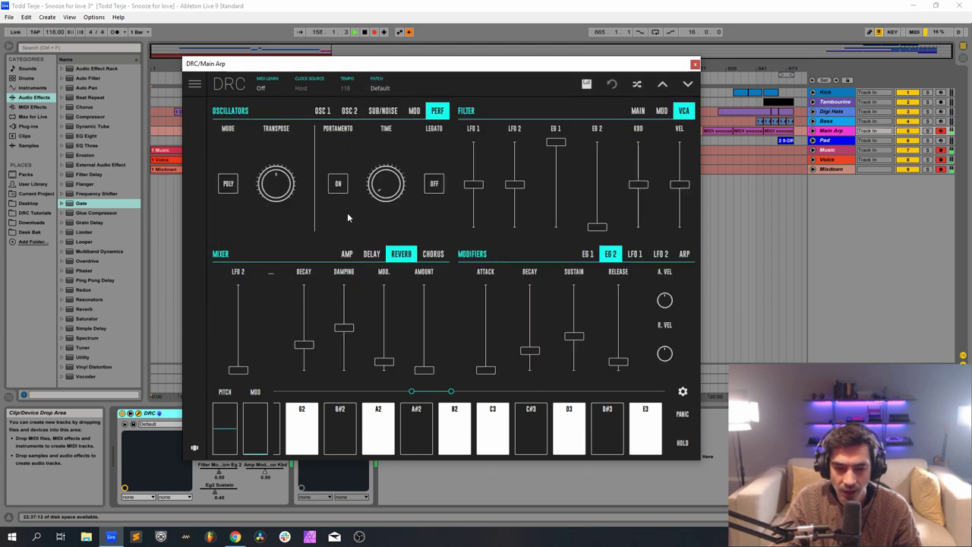
Show the amp mixer levels and set the oscillator 1 waveform to square.
{"action": "left_click", "coordinate": [348, 255]}
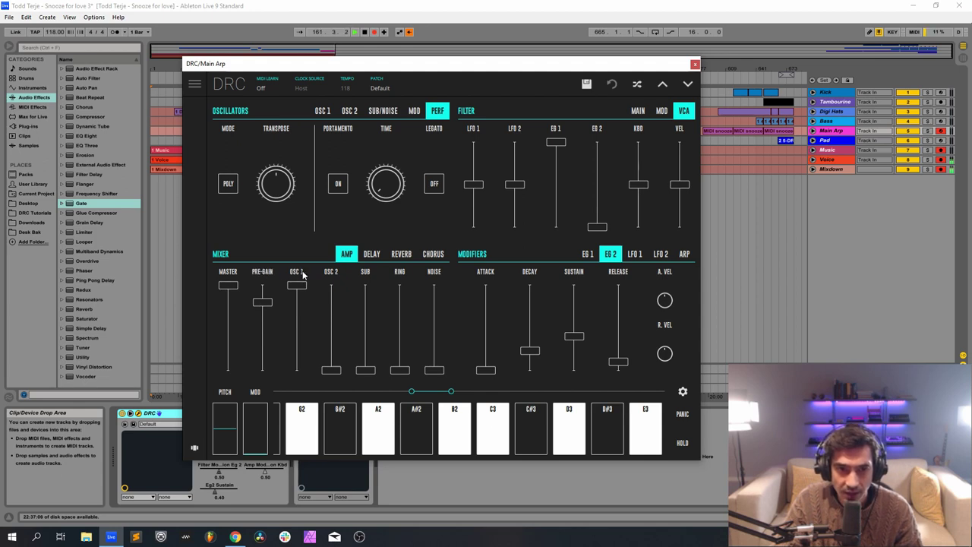
{"action": "mouse_move", "coordinate": [303, 272]}
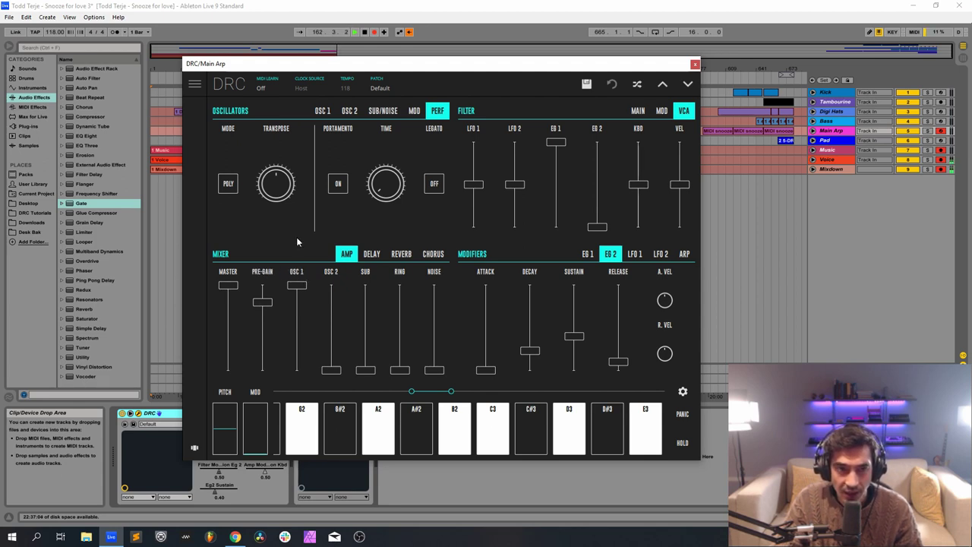
{"action": "left_click", "coordinate": [323, 111]}
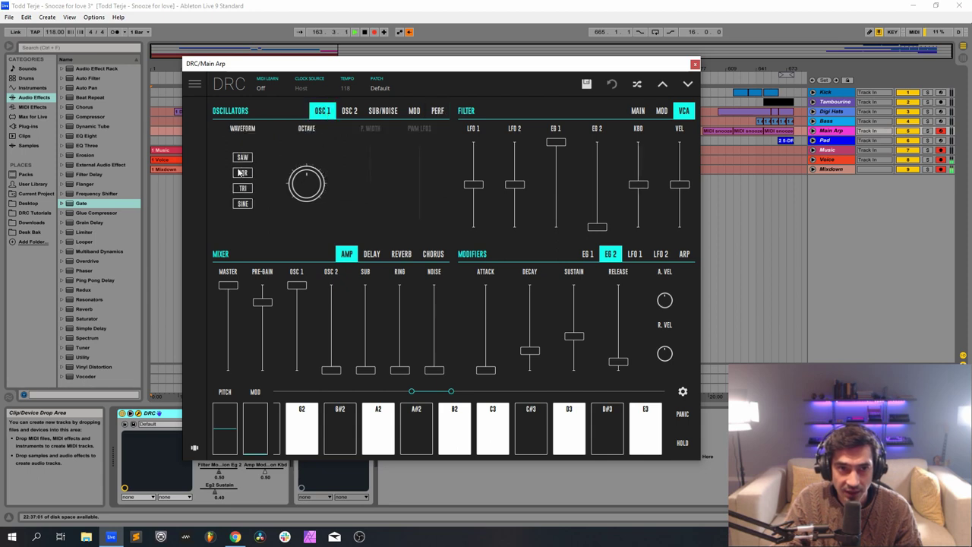
{"action": "left_click", "coordinate": [242, 173]}
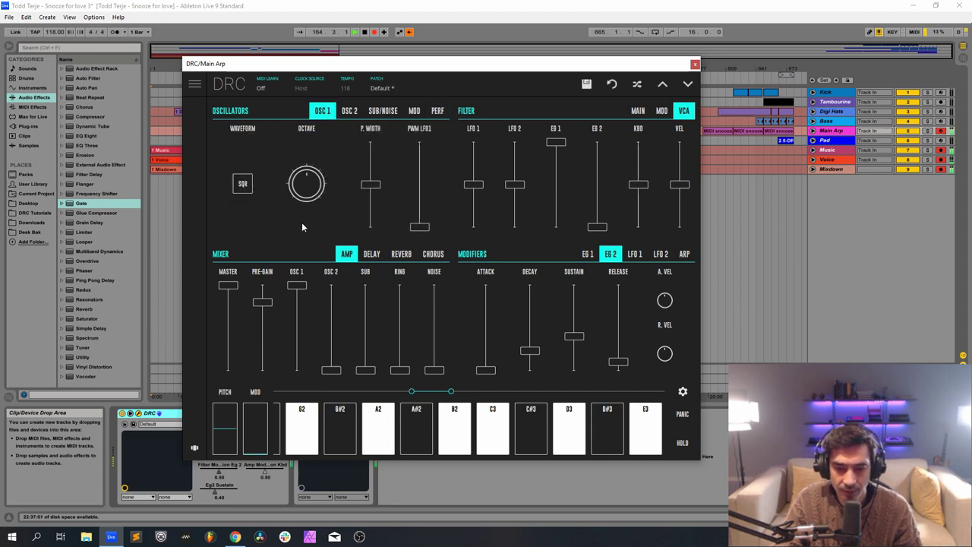
Set the filter's EG 2 modulation to 0.60 and lower the cutoff to slightly above halfway.
{"action": "left_click", "coordinate": [635, 111]}
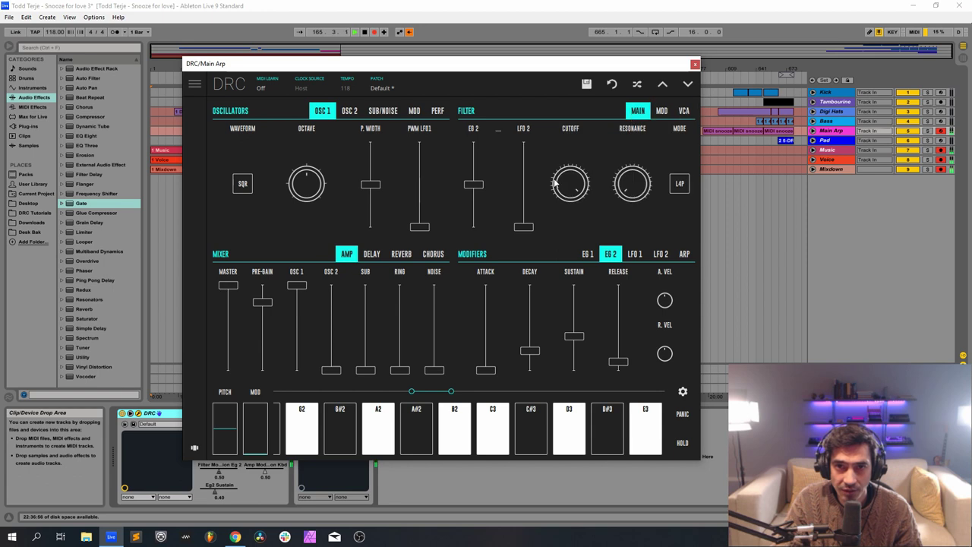
{"action": "left_click_drag", "start_coordinate": [471, 183], "coordinate": [488, 182]}
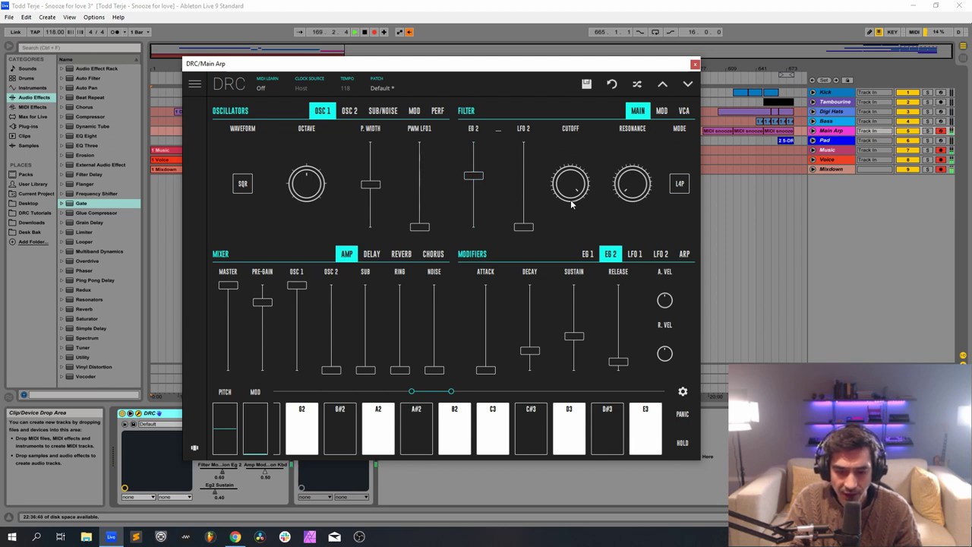
{"action": "left_click_drag", "start_coordinate": [573, 184], "coordinate": [618, 292]}
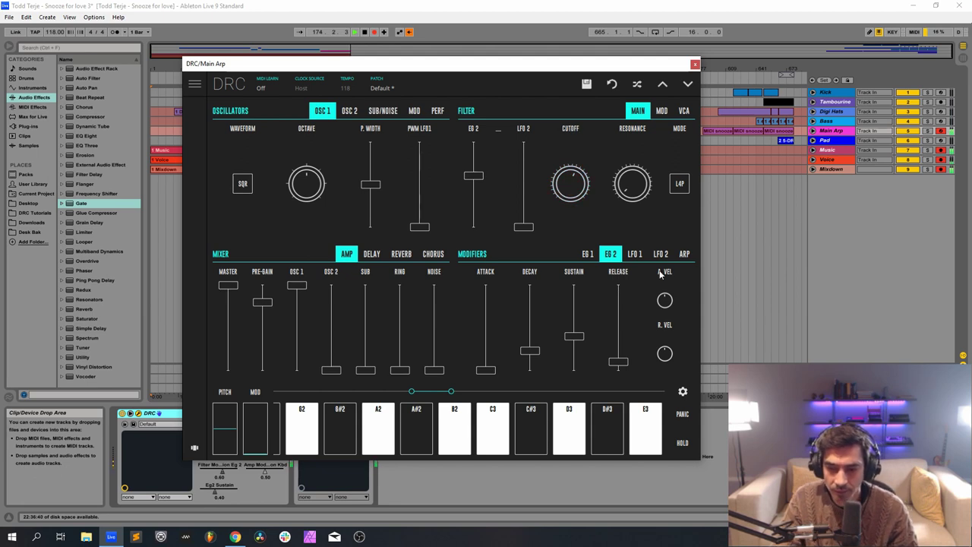
Show the oscillator performance settings and set the filter's keyboard modulation to about 0.566.
{"action": "left_click", "coordinate": [438, 112]}
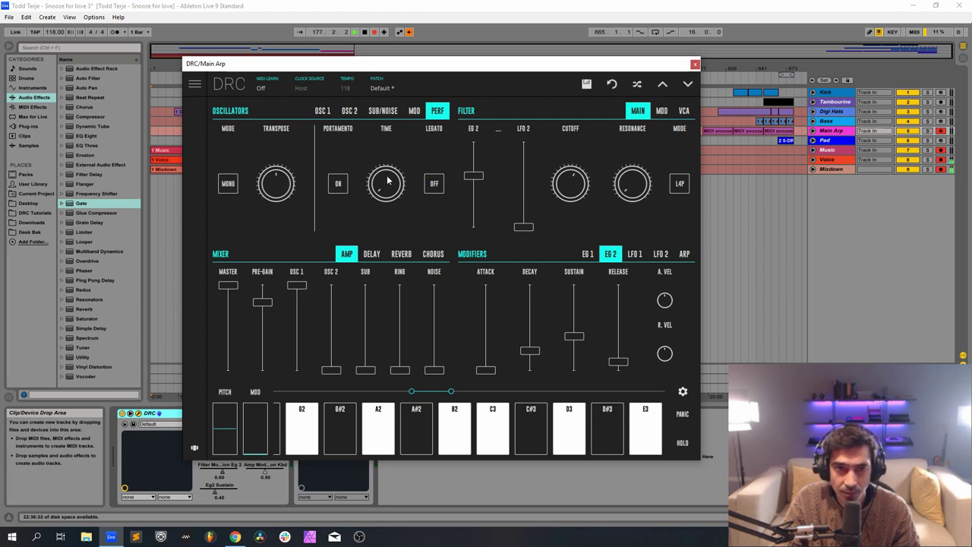
{"action": "mouse_move", "coordinate": [390, 182]}
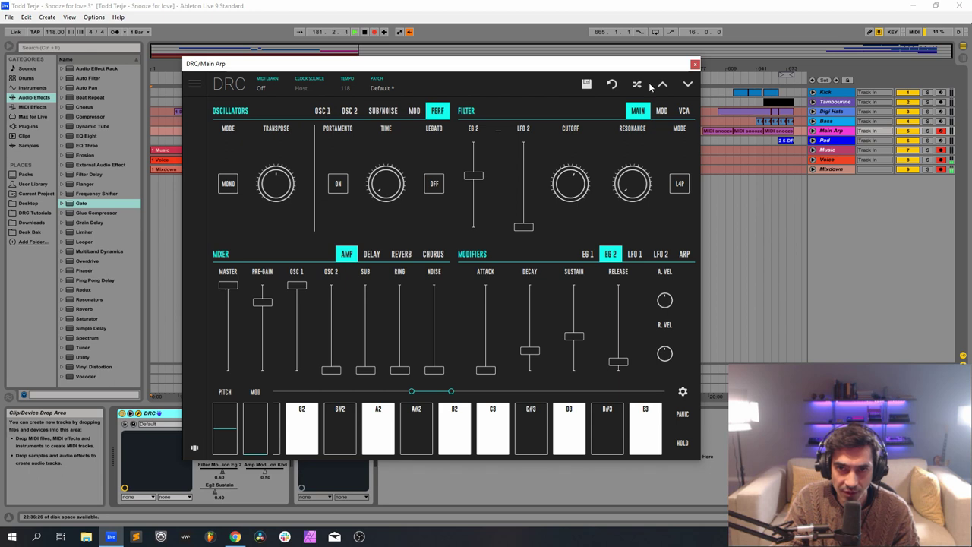
{"action": "left_click", "coordinate": [663, 111]}
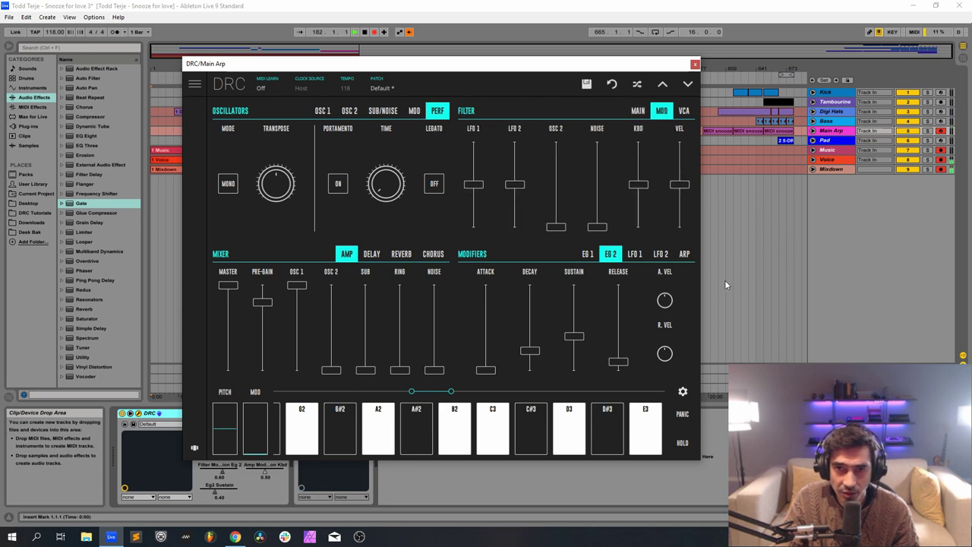
{"action": "left_click", "coordinate": [320, 113]}
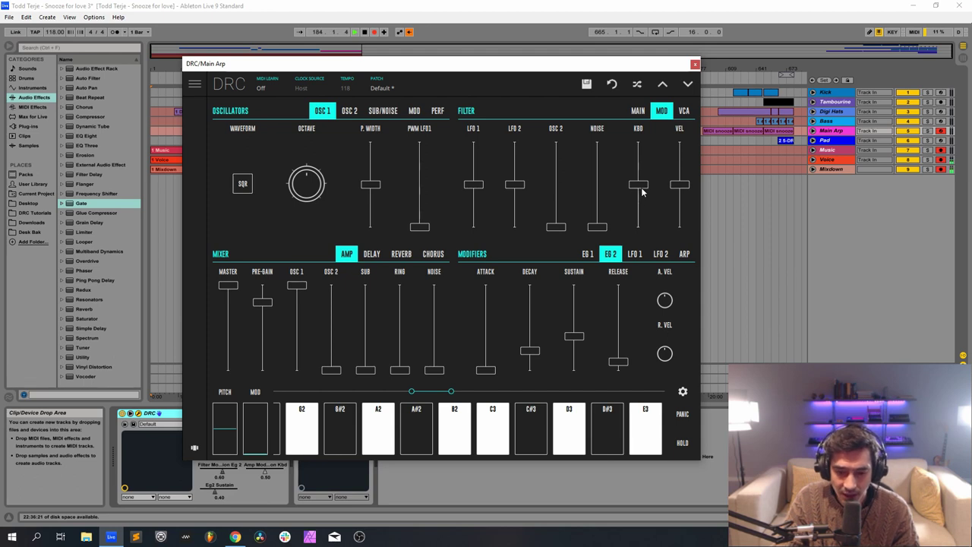
{"action": "mouse_move", "coordinate": [638, 176]}
{"action": "left_mouse_down"}
{"action": "mouse_move", "coordinate": [641, 164]}
{"action": "mouse_move", "coordinate": [653, 166]}
{"action": "left_mouse_up"}
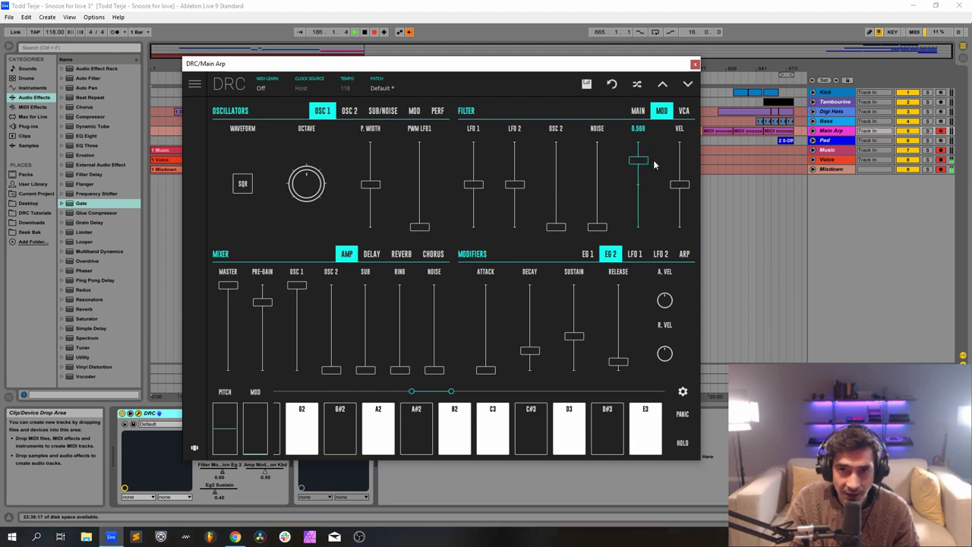
{"action": "left_click_drag", "start_coordinate": [653, 165], "coordinate": [654, 164]}
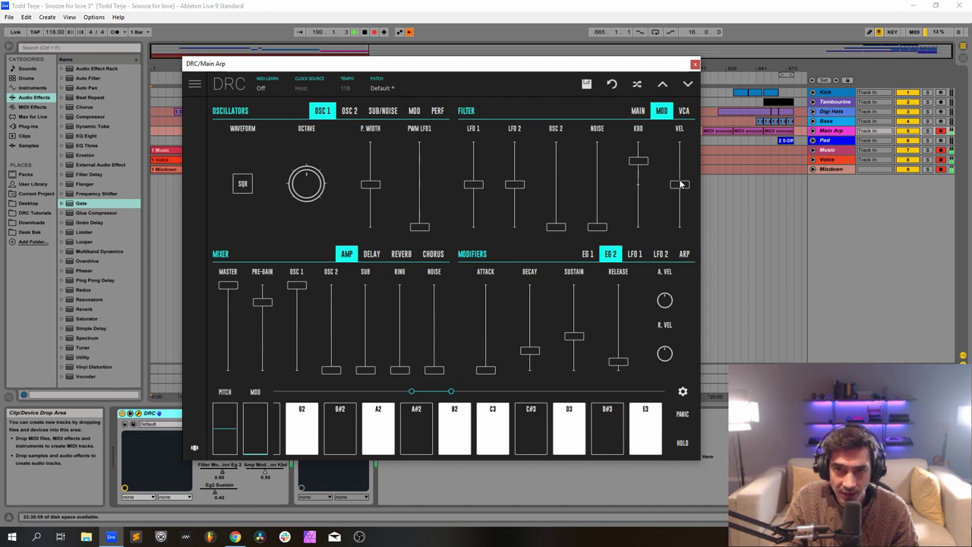
Raise the filter's velocity modulation slightly above centre and set the VCA's keyboard modulation to 0.64.
{"action": "left_click_drag", "start_coordinate": [677, 183], "coordinate": [681, 181]}
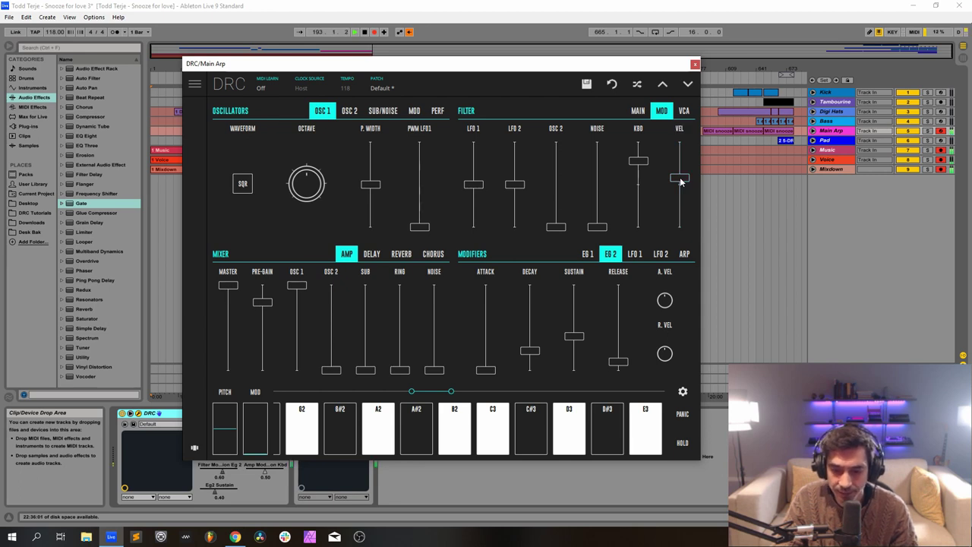
{"action": "left_click", "coordinate": [686, 113]}
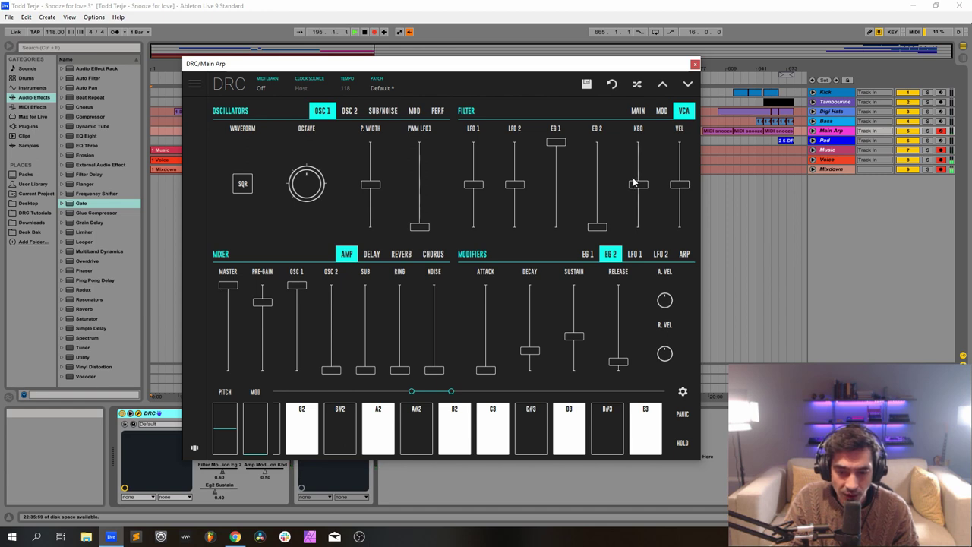
{"action": "left_click_drag", "start_coordinate": [634, 182], "coordinate": [643, 178]}
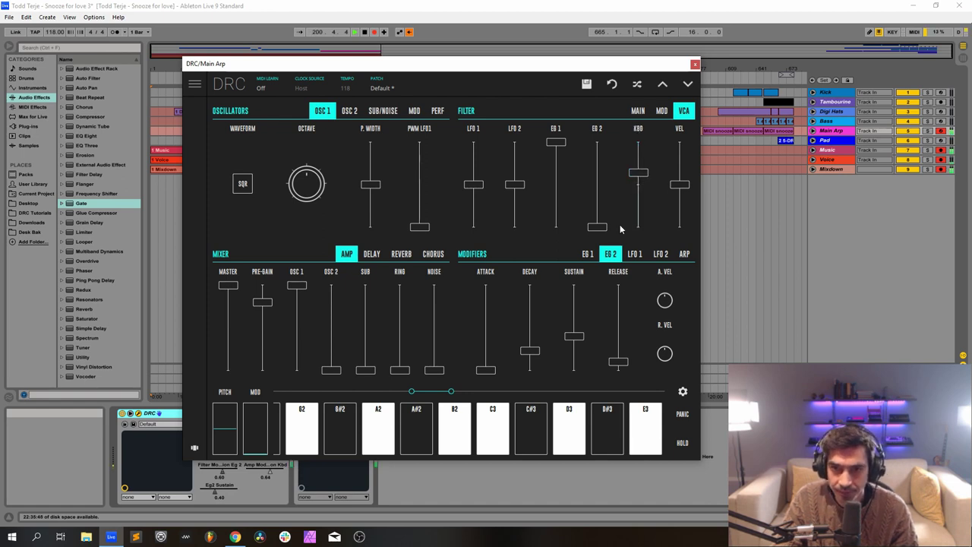
Set envelope generator 1's decay to 0.29 and its sustain to 0.39.
{"action": "left_click", "coordinate": [639, 112]}
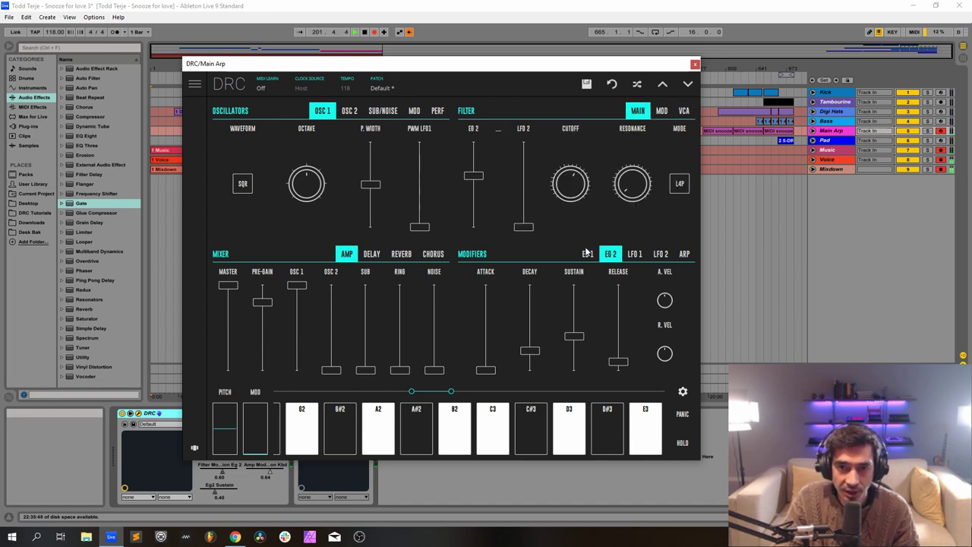
{"action": "left_click", "coordinate": [588, 253]}
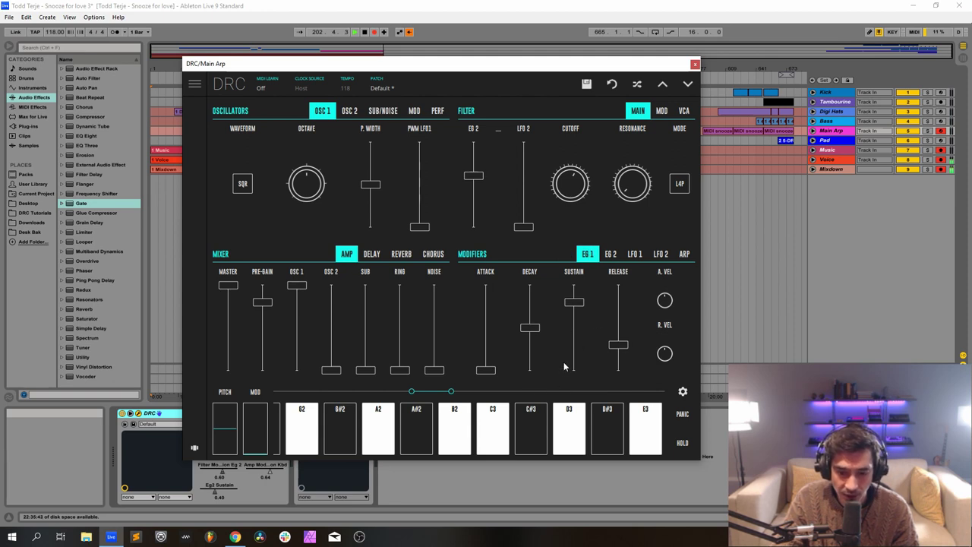
{"action": "left_click_drag", "start_coordinate": [530, 328], "coordinate": [542, 349]}
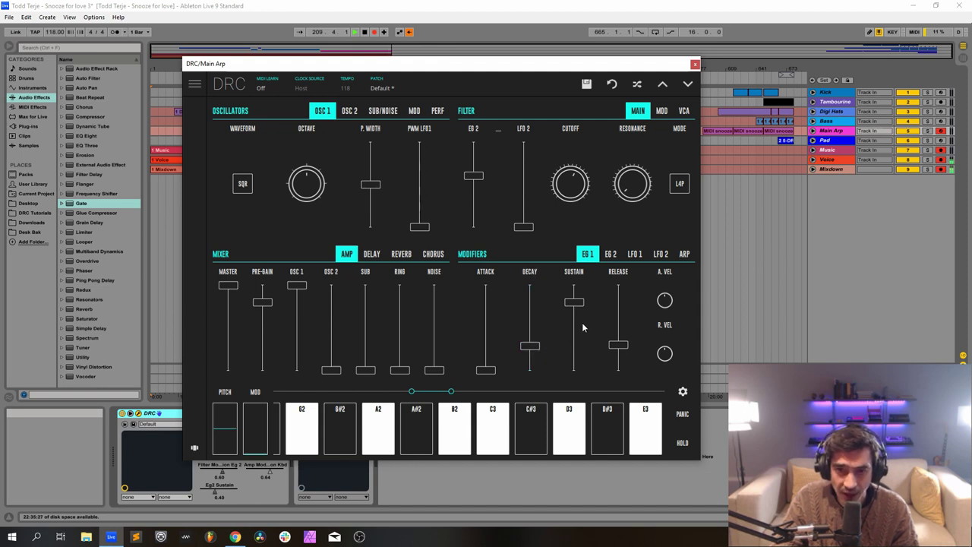
{"action": "left_click_drag", "start_coordinate": [582, 323], "coordinate": [620, 346]}
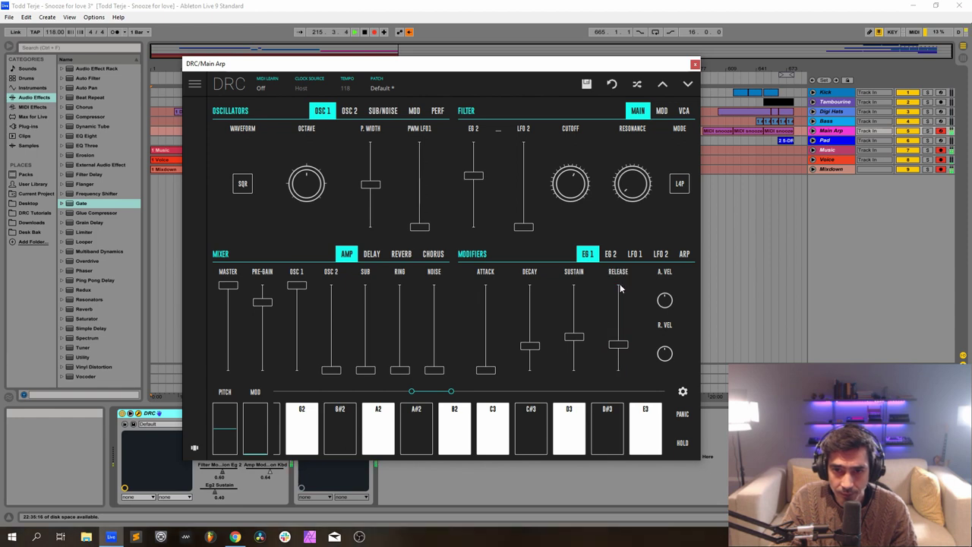
Shape envelope generator 2 with a slightly shorter decay, a sustain of 0.20 and a slightly longer release.
{"action": "left_click", "coordinate": [613, 255]}
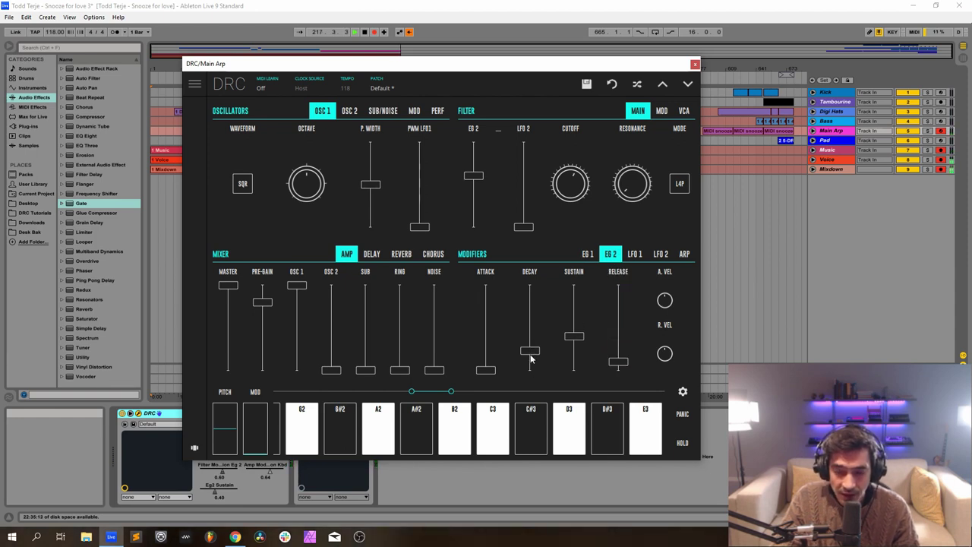
{"action": "left_click_drag", "start_coordinate": [530, 354], "coordinate": [574, 355]}
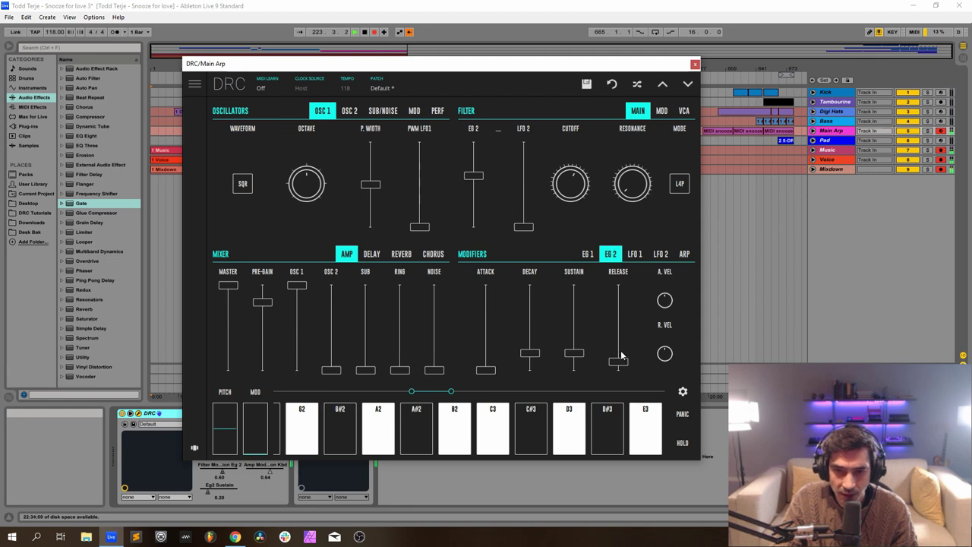
{"action": "left_click_drag", "start_coordinate": [621, 356], "coordinate": [624, 353]}
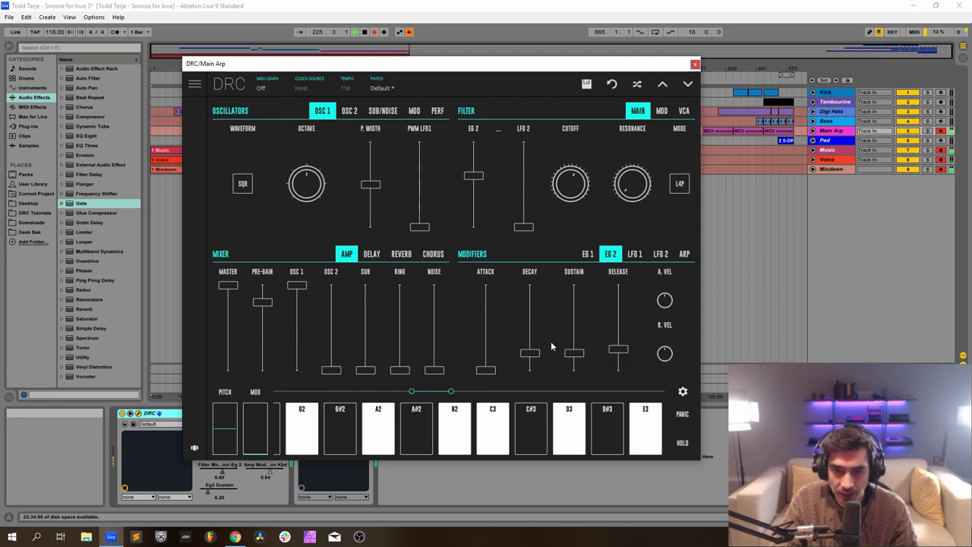
Add a small amount of reverb with its decay raised to about three quarters, and close the Main Arp synth window.
{"action": "left_click", "coordinate": [403, 255]}
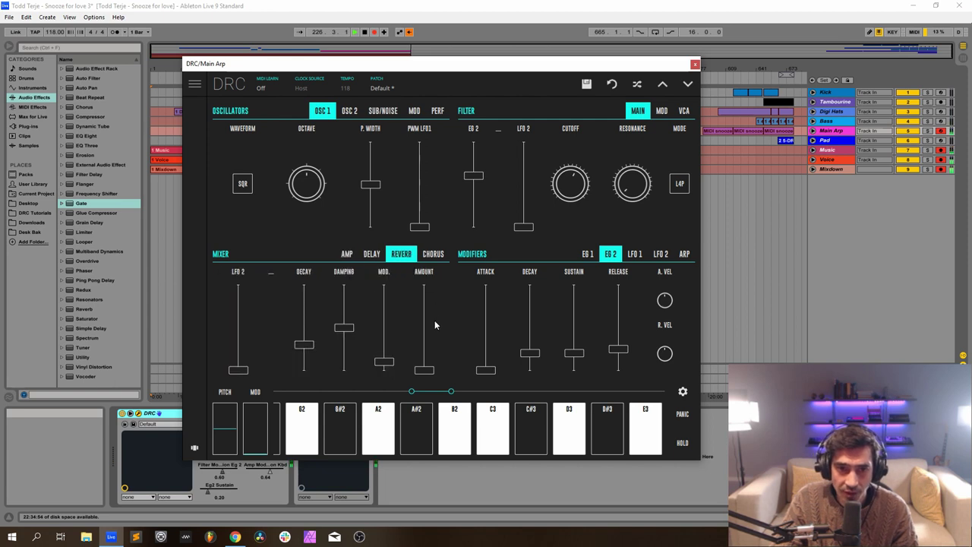
{"action": "left_click_drag", "start_coordinate": [424, 369], "coordinate": [435, 364]}
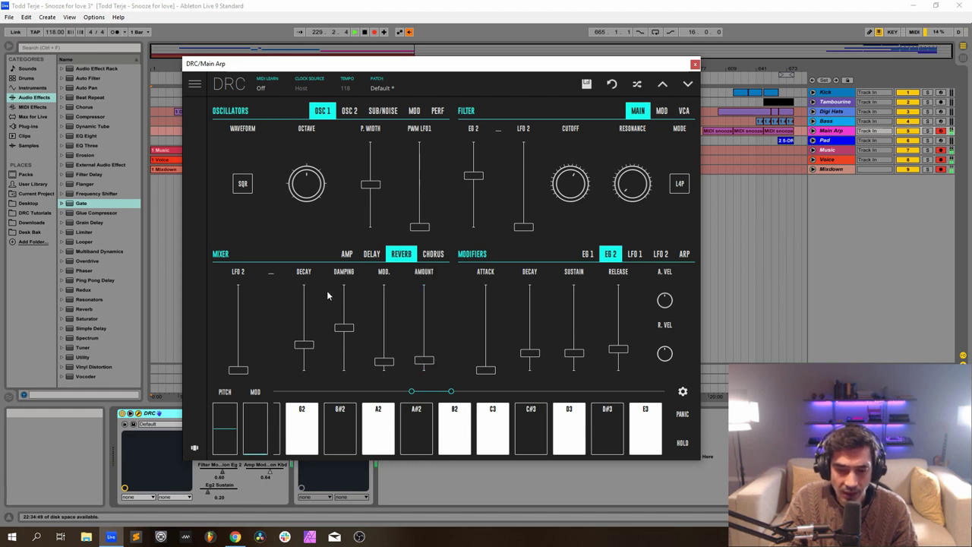
{"action": "mouse_move", "coordinate": [312, 319]}
{"action": "left_mouse_down"}
{"action": "mouse_move", "coordinate": [336, 308]}
{"action": "mouse_move", "coordinate": [309, 308]}
{"action": "left_mouse_up"}
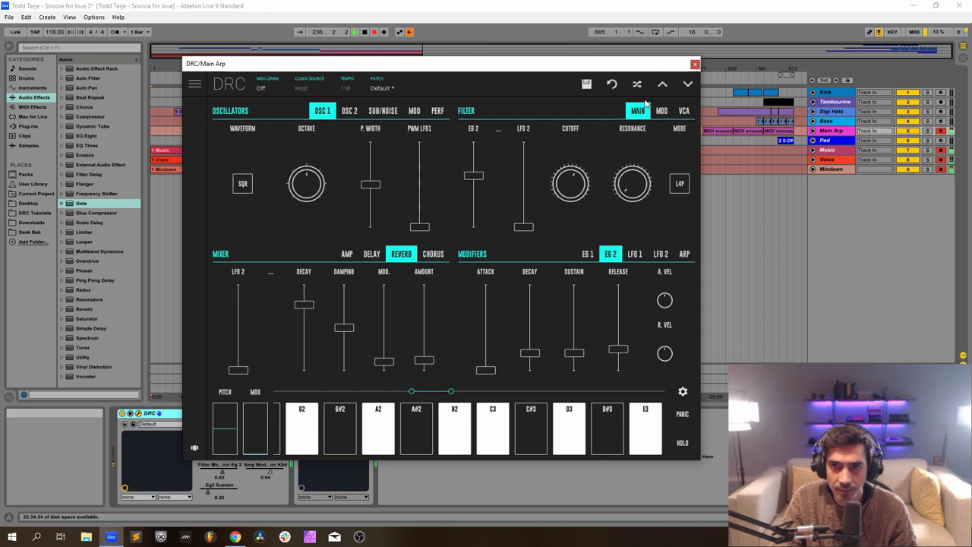
{"action": "left_click", "coordinate": [695, 65]}
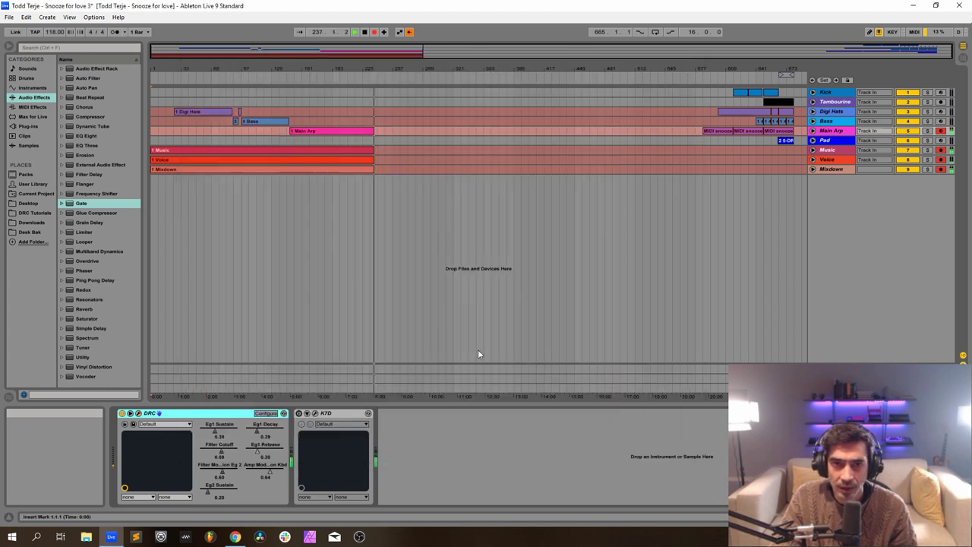
Open the Main Arp track's K7D delay and set its highpass cutoff to around 1846 Hz.
{"action": "left_click", "coordinate": [315, 413]}
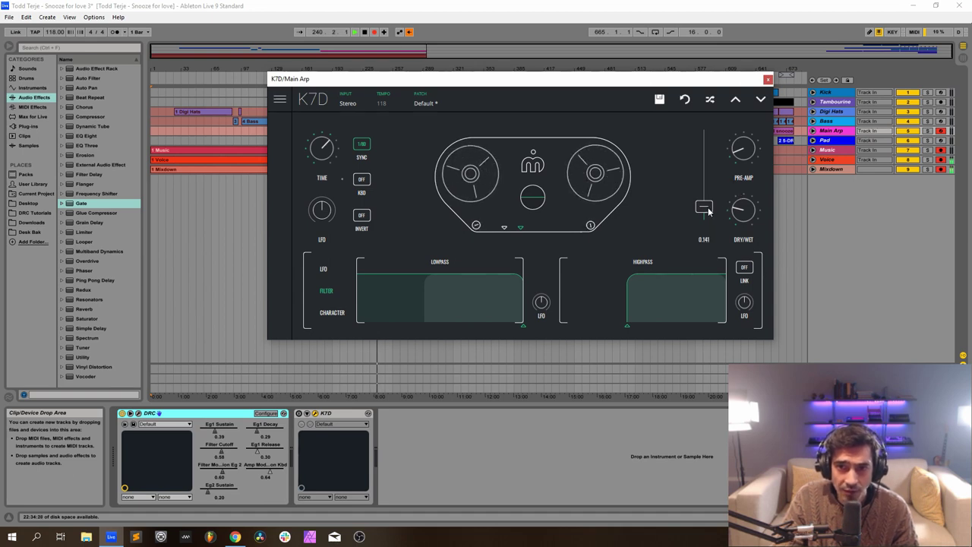
{"action": "mouse_move", "coordinate": [743, 211]}
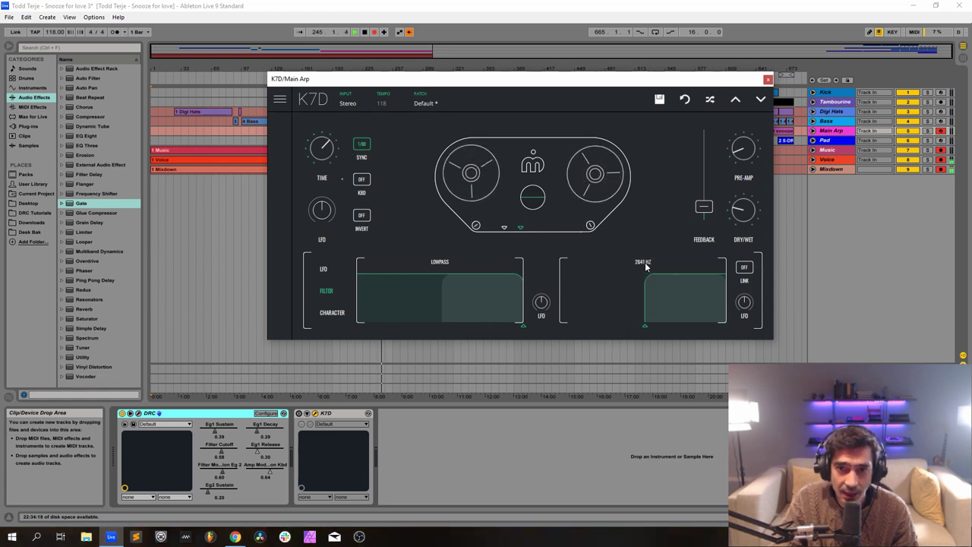
{"action": "left_click_drag", "start_coordinate": [646, 264], "coordinate": [633, 267]}
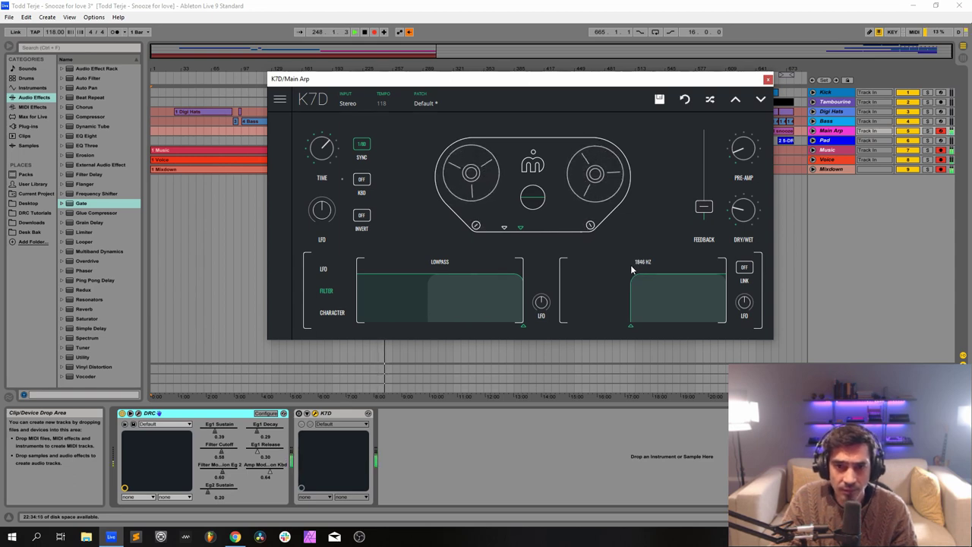
{"action": "left_click_drag", "start_coordinate": [631, 267], "coordinate": [634, 267]}
Show the K7D's character settings with ping pong kept on, and switch the device on.
{"action": "left_click", "coordinate": [332, 312]}
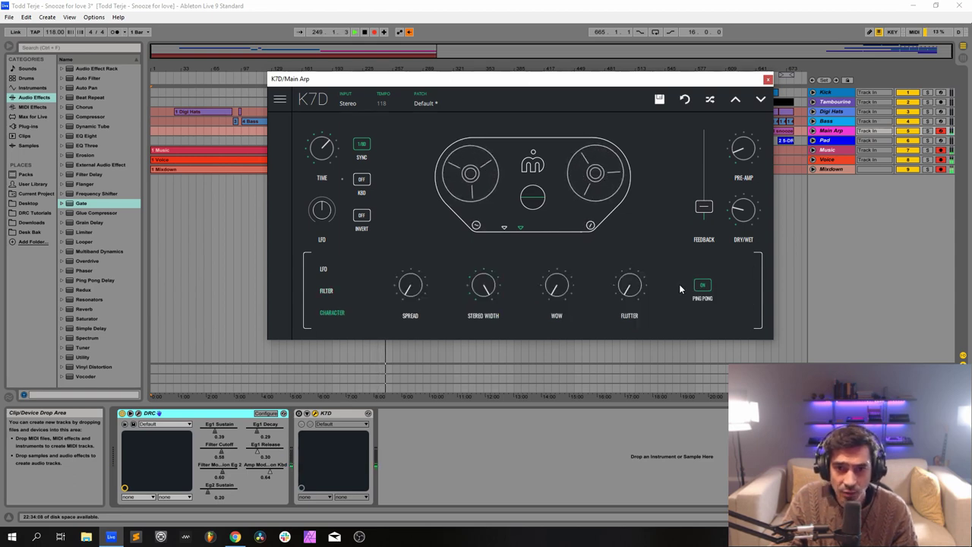
{"action": "left_click", "coordinate": [702, 284]}
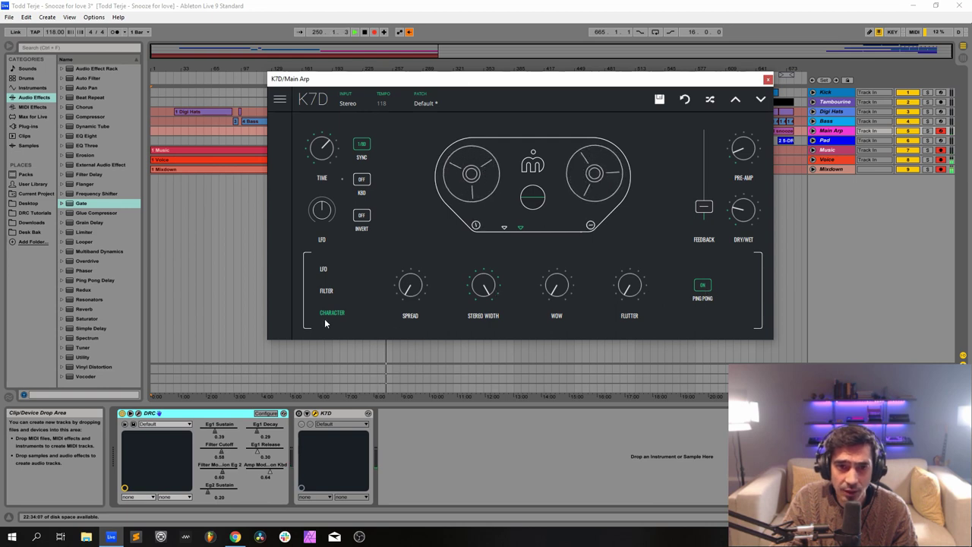
{"action": "left_click", "coordinate": [325, 295]}
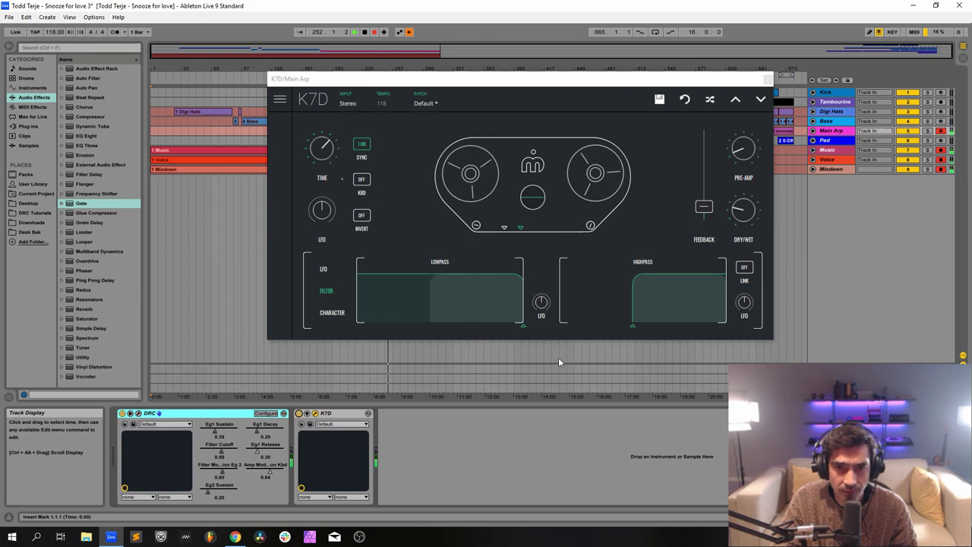
Lower the K7D's highpass cutoff a little further and close its window.
{"action": "left_click_drag", "start_coordinate": [633, 319], "coordinate": [623, 321]}
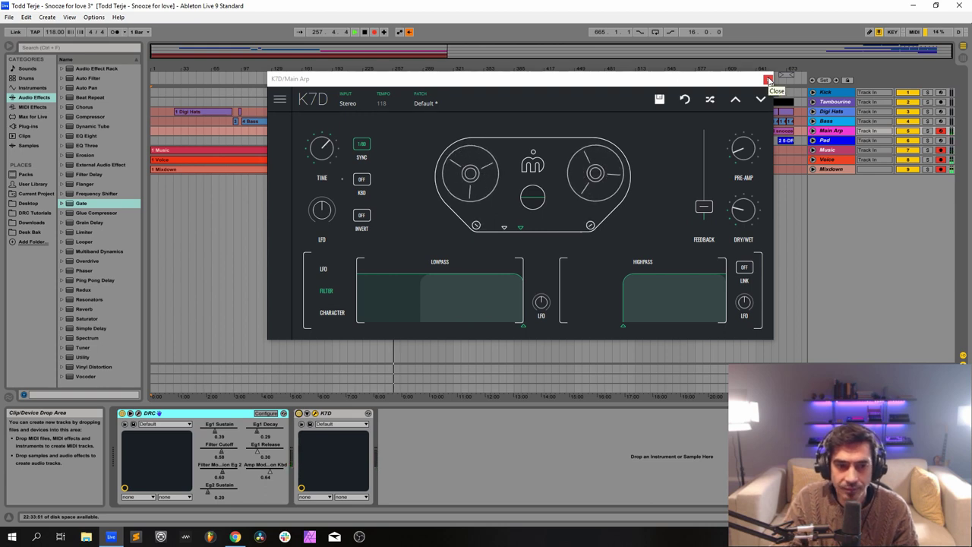
{"action": "left_click", "coordinate": [768, 80]}
{"action": "left_click", "coordinate": [769, 79]}
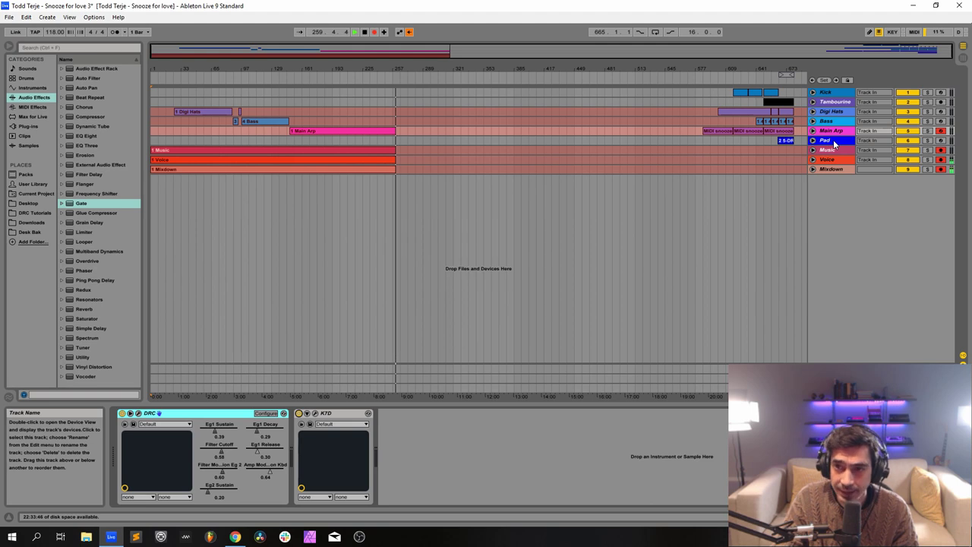
Select the Pad track and record-arm it in place of the Main Arp track.
{"action": "left_click", "coordinate": [835, 143]}
{"action": "left_click", "coordinate": [943, 132]}
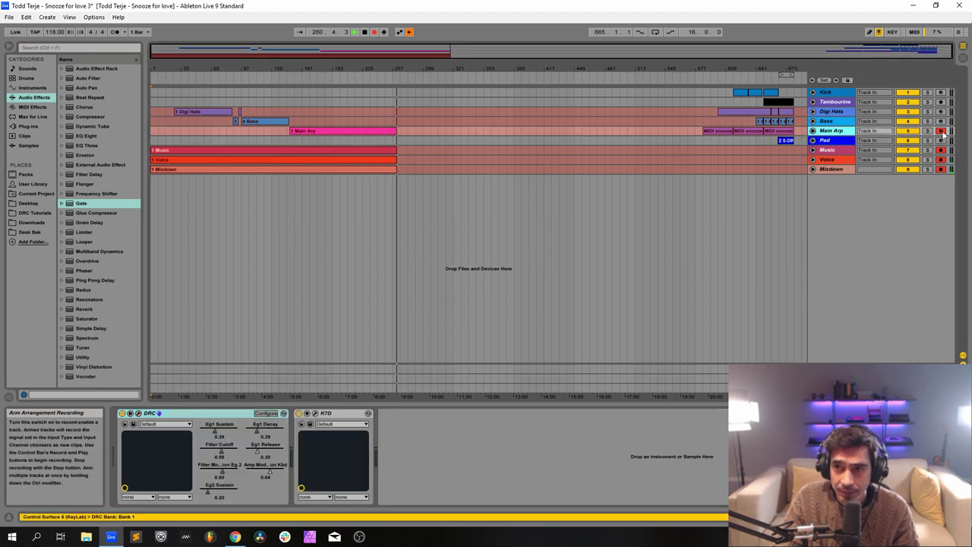
{"action": "left_click", "coordinate": [845, 141]}
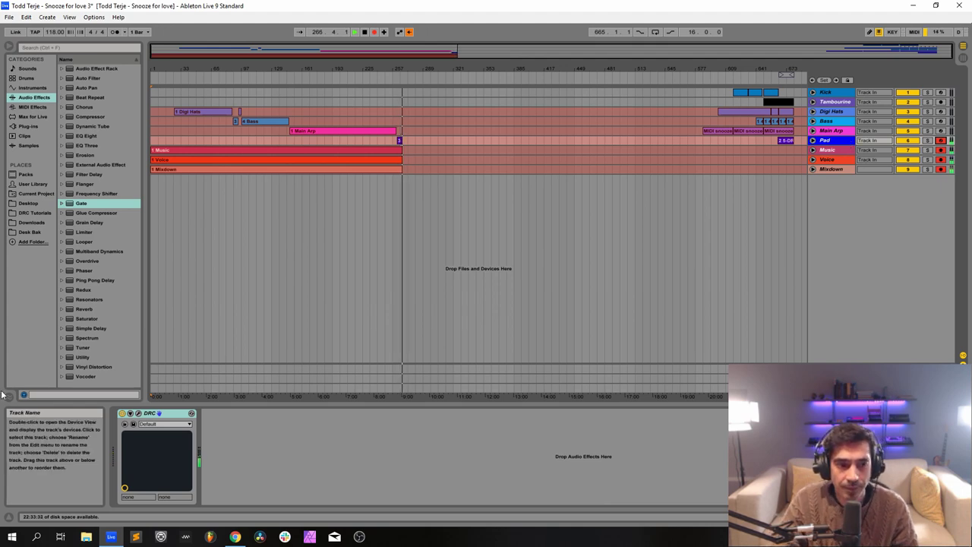
Open the Pad track's DRC synth, load the unmodified factory Default patch and move the synth window higher.
{"action": "left_click", "coordinate": [159, 413]}
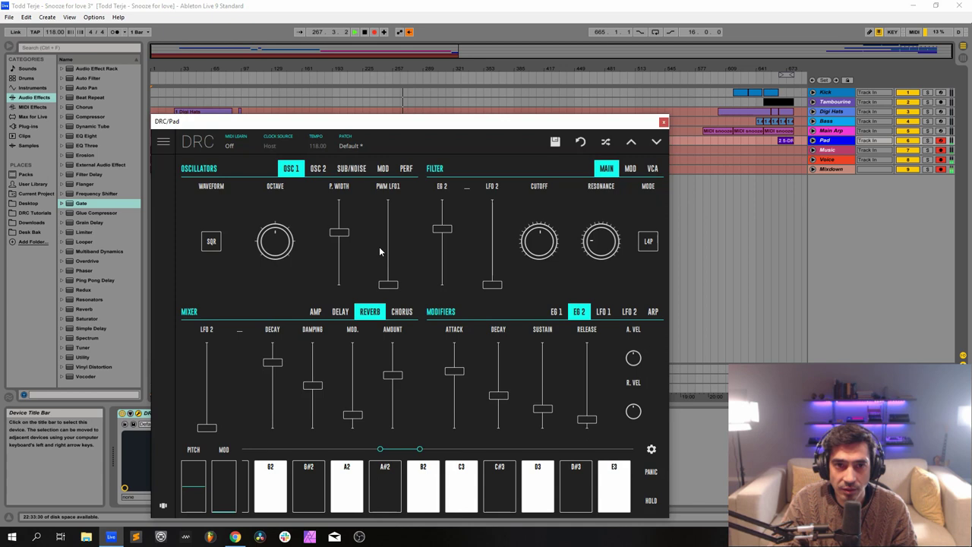
{"action": "left_click", "coordinate": [365, 145]}
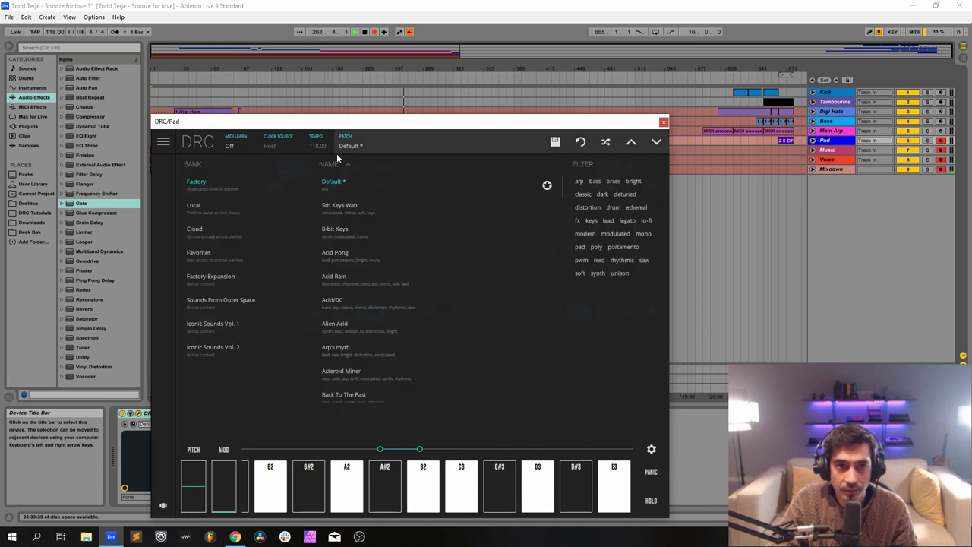
{"action": "left_click", "coordinate": [334, 182]}
{"action": "left_click", "coordinate": [476, 336]}
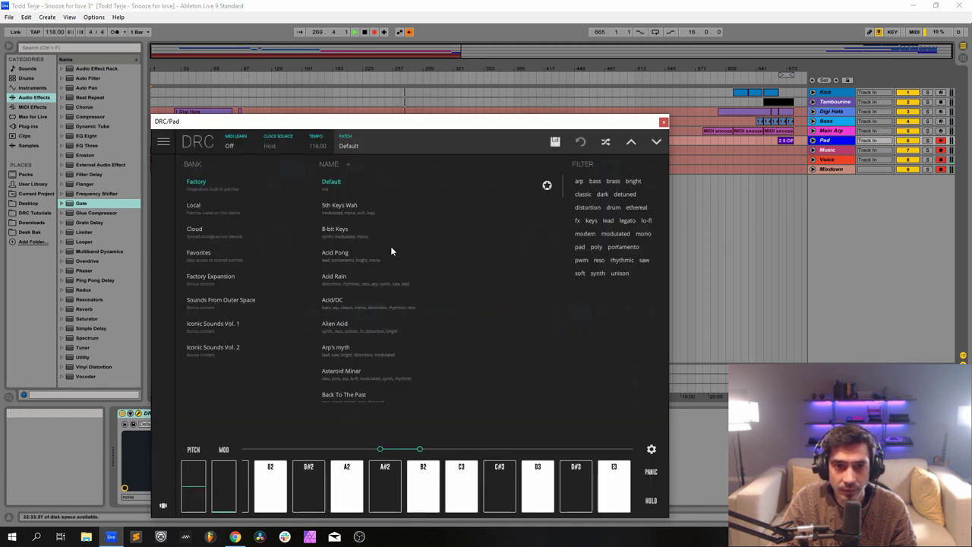
{"action": "left_click", "coordinate": [365, 146]}
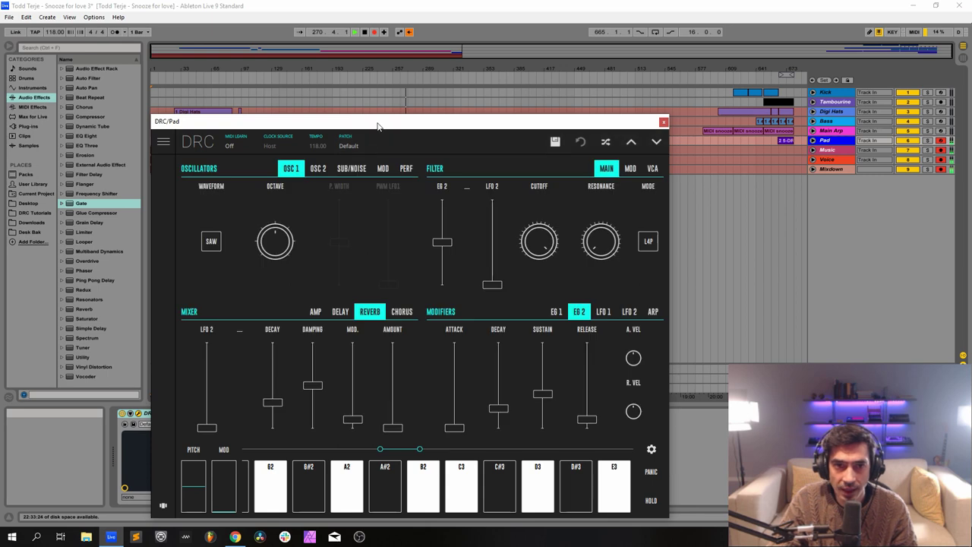
{"action": "left_click_drag", "start_coordinate": [377, 125], "coordinate": [409, 80]}
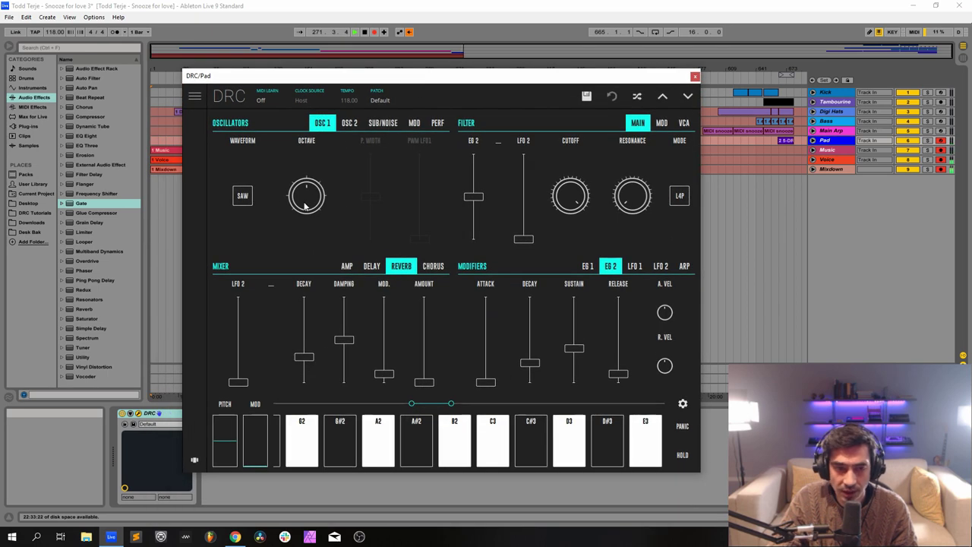
Raise oscillator 2's mixer level to about three quarters, and set oscillator 1 to a square wave with a slightly raised pulse width.
{"action": "left_click", "coordinate": [347, 265]}
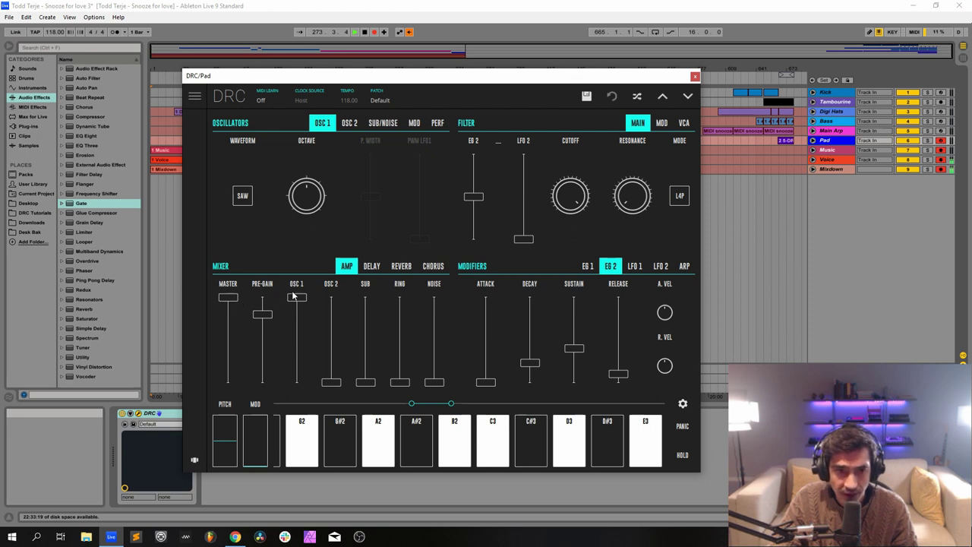
{"action": "left_click_drag", "start_coordinate": [331, 381], "coordinate": [357, 322]}
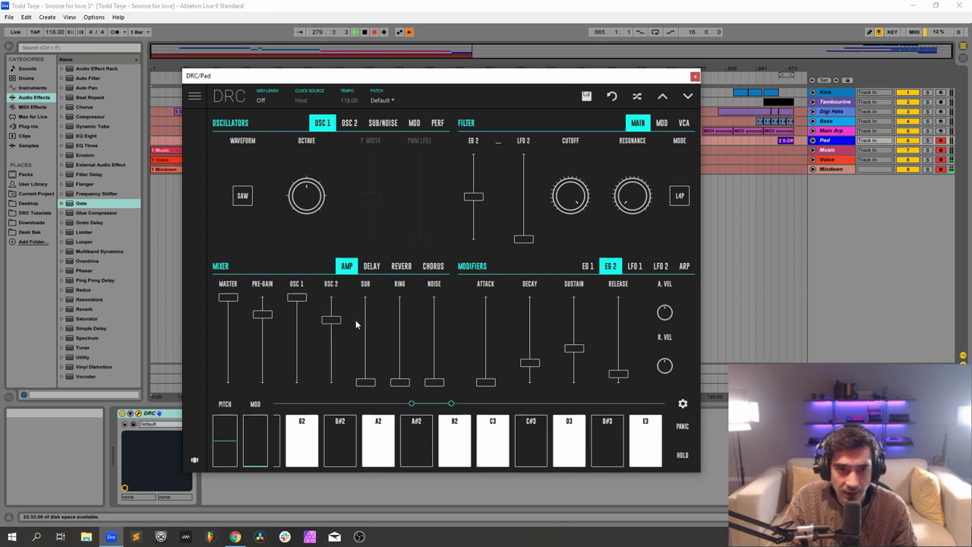
{"action": "left_click", "coordinate": [244, 199]}
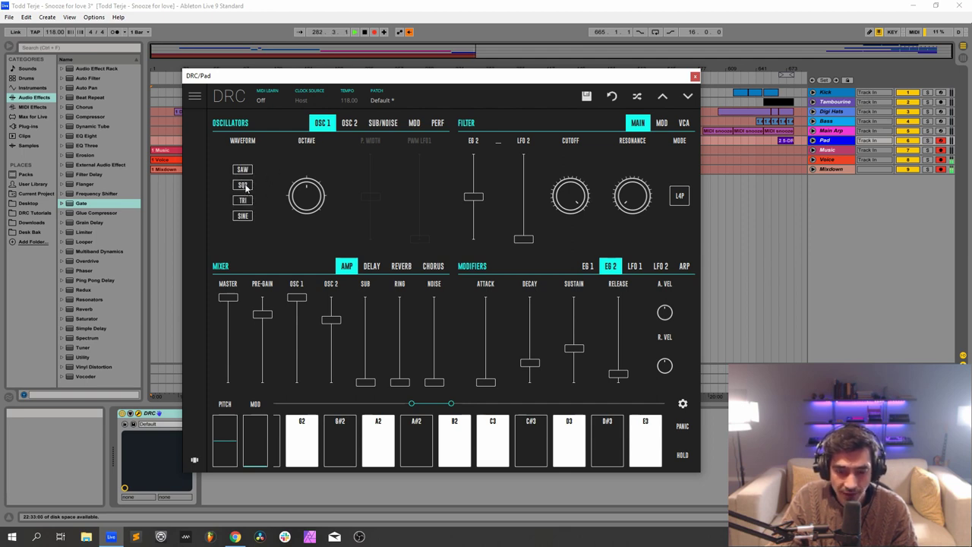
{"action": "left_click", "coordinate": [243, 186]}
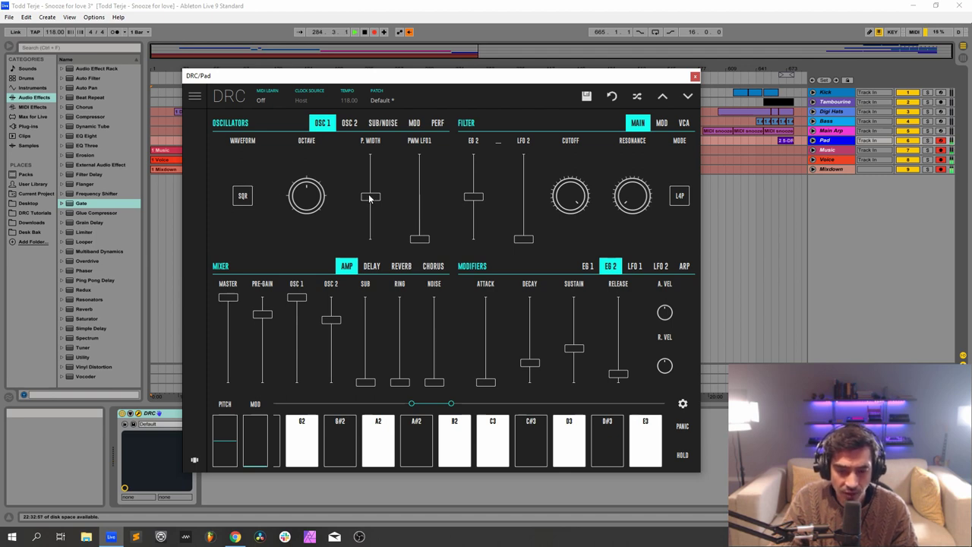
{"action": "left_click_drag", "start_coordinate": [370, 197], "coordinate": [388, 187]}
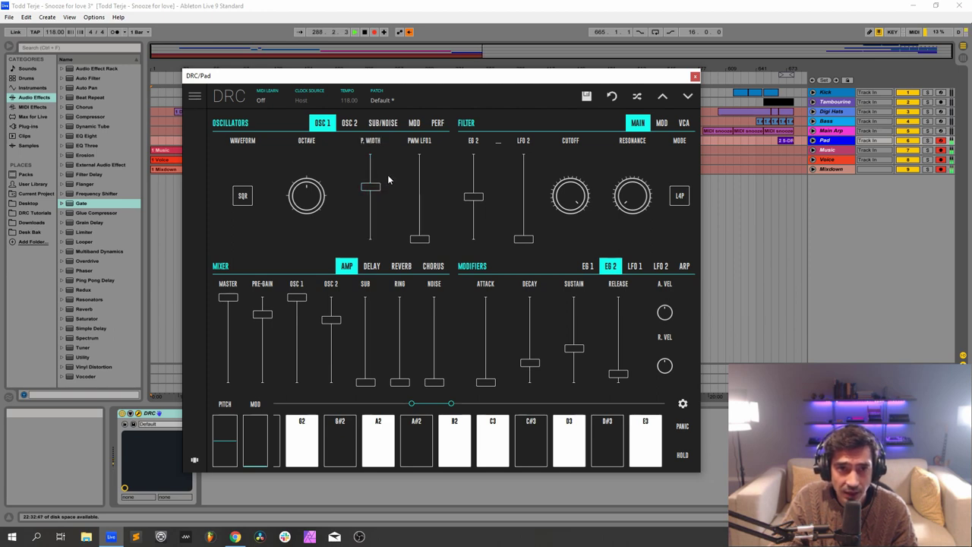
Set oscillator 2 to a square wave and detune it slightly with the fine tuning.
{"action": "left_click", "coordinate": [350, 127]}
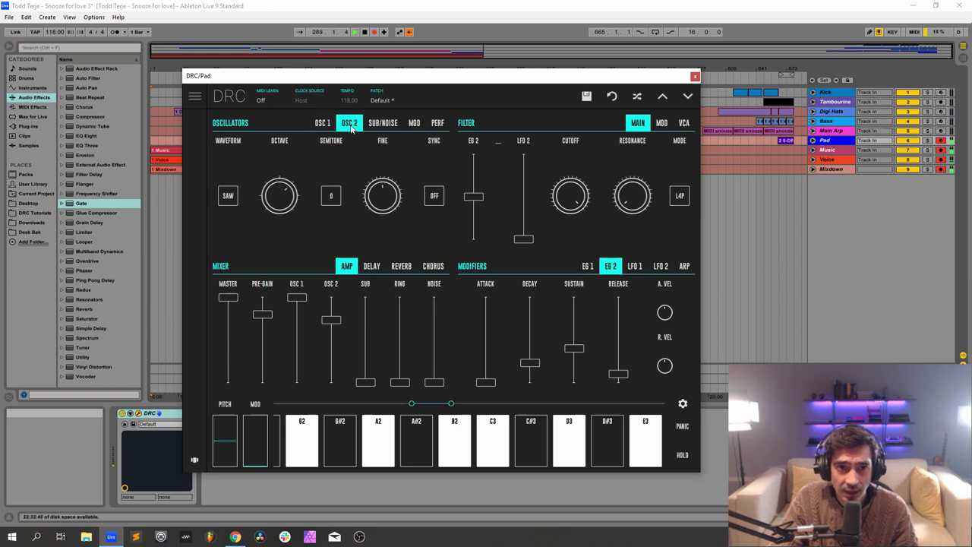
{"action": "left_click", "coordinate": [230, 198]}
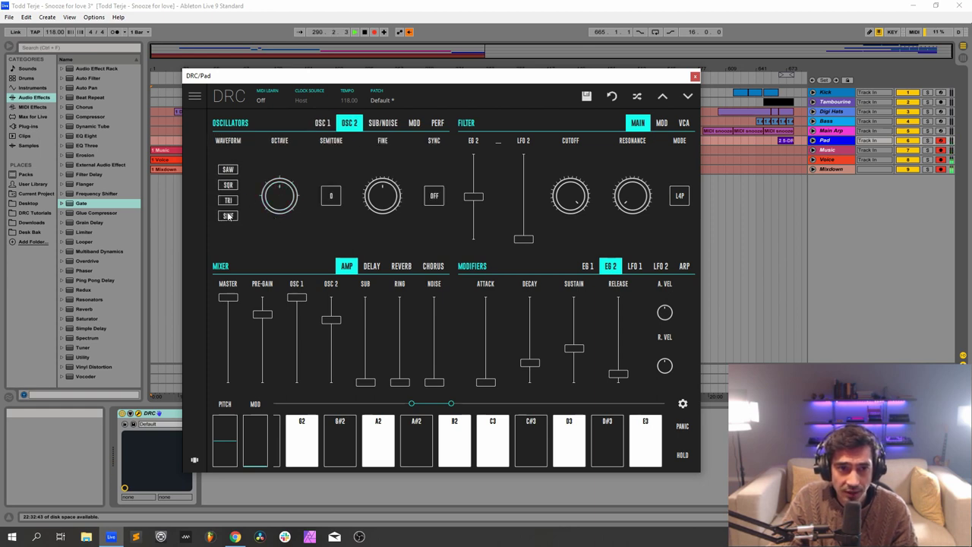
{"action": "left_click", "coordinate": [232, 192]}
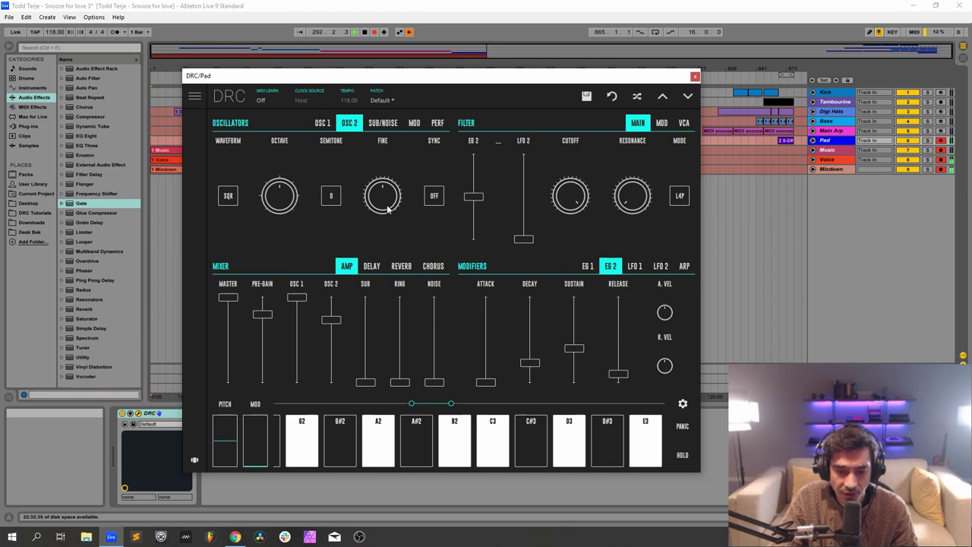
{"action": "left_click_drag", "start_coordinate": [387, 210], "coordinate": [406, 202]}
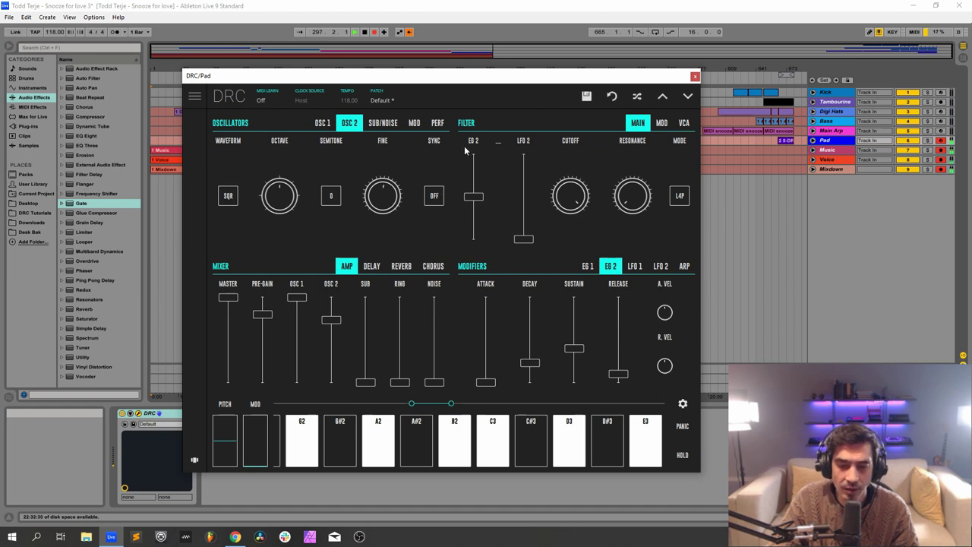
Shape the filter by raising the EG 2 amount a little, lowering the cutoff to about 0.530 and setting the resonance to about 0.160.
{"action": "left_click", "coordinate": [478, 198]}
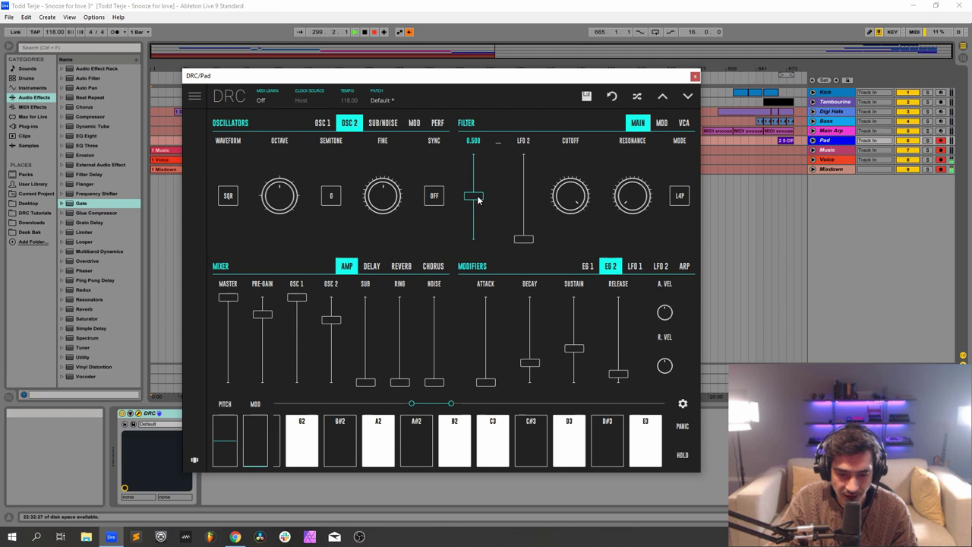
{"action": "left_click_drag", "start_coordinate": [478, 198], "coordinate": [501, 183]}
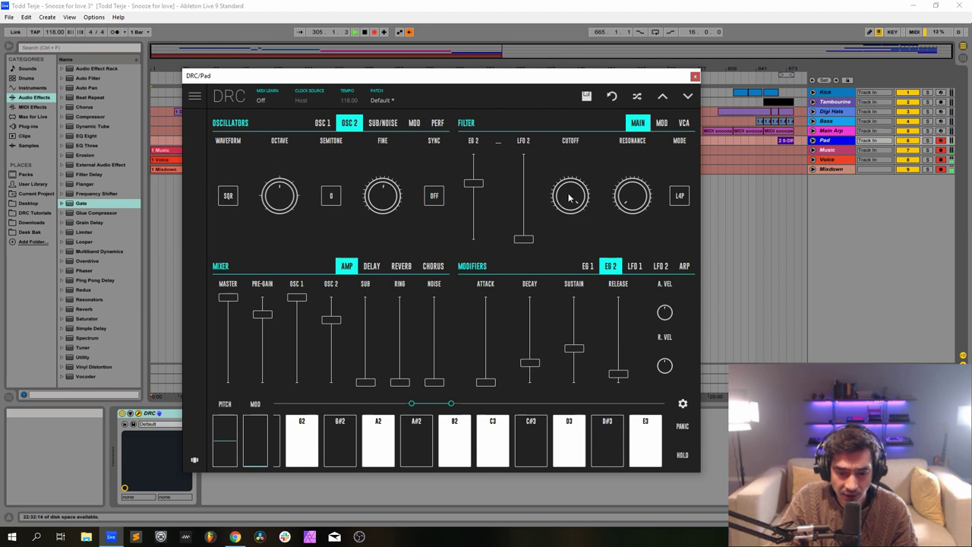
{"action": "left_click_drag", "start_coordinate": [569, 197], "coordinate": [545, 306]}
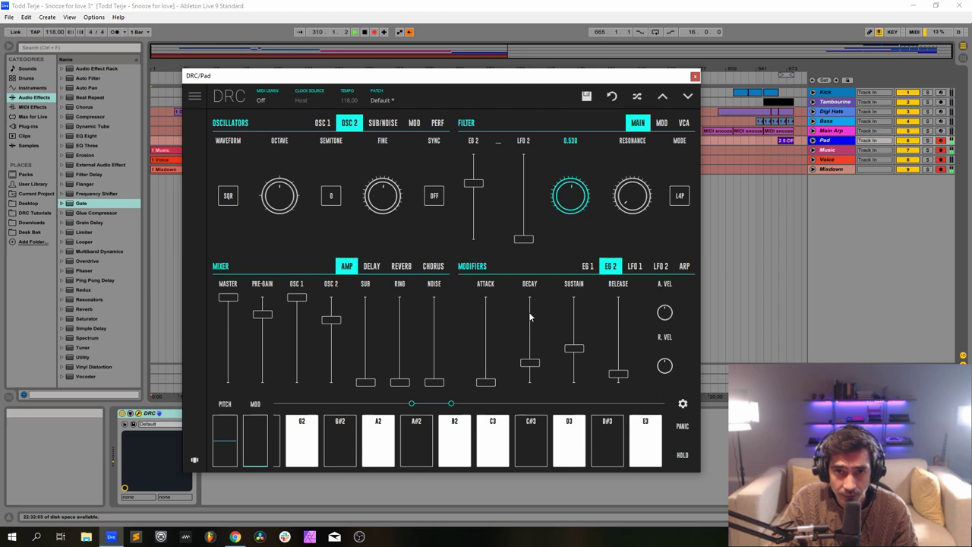
{"action": "left_click_drag", "start_coordinate": [529, 313], "coordinate": [530, 310]}
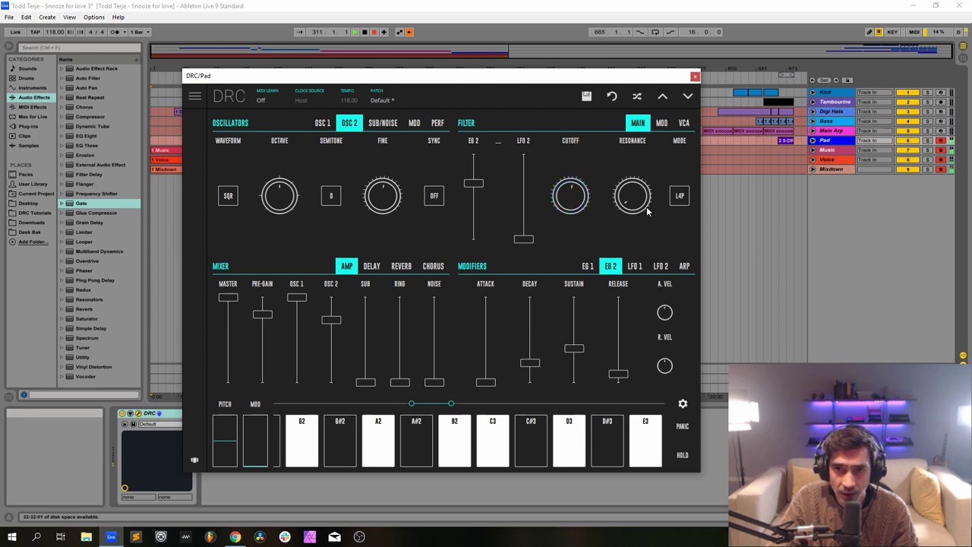
{"action": "left_click_drag", "start_coordinate": [647, 212], "coordinate": [645, 183]}
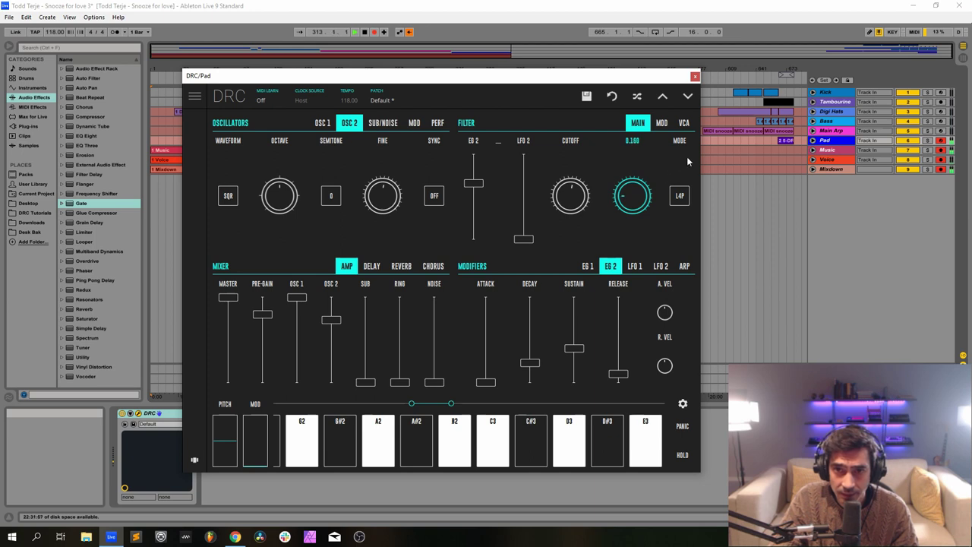
{"action": "left_click_drag", "start_coordinate": [688, 161], "coordinate": [699, 157]}
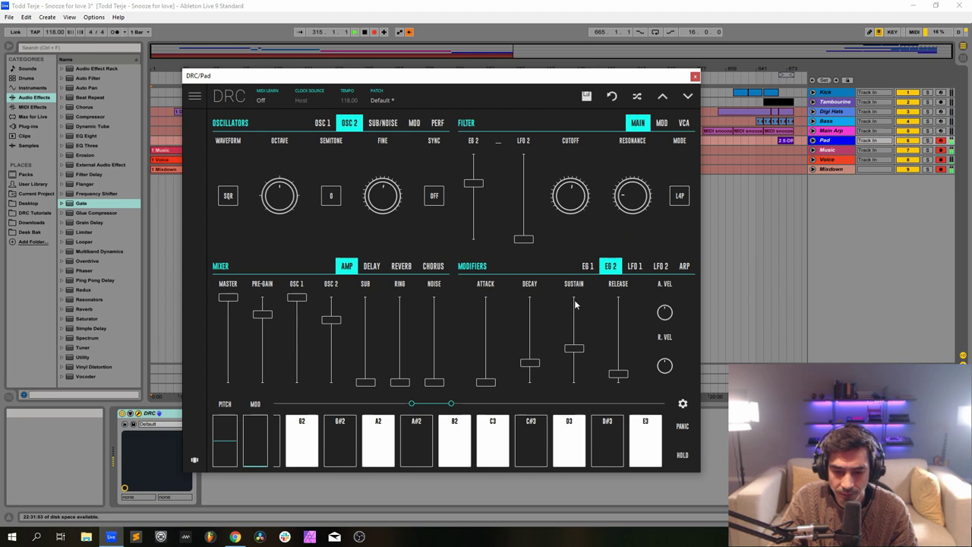
Lengthen EG 1's attack and slightly its release, and give EG 2 a longer attack and decay with a lower sustain.
{"action": "left_click", "coordinate": [585, 269]}
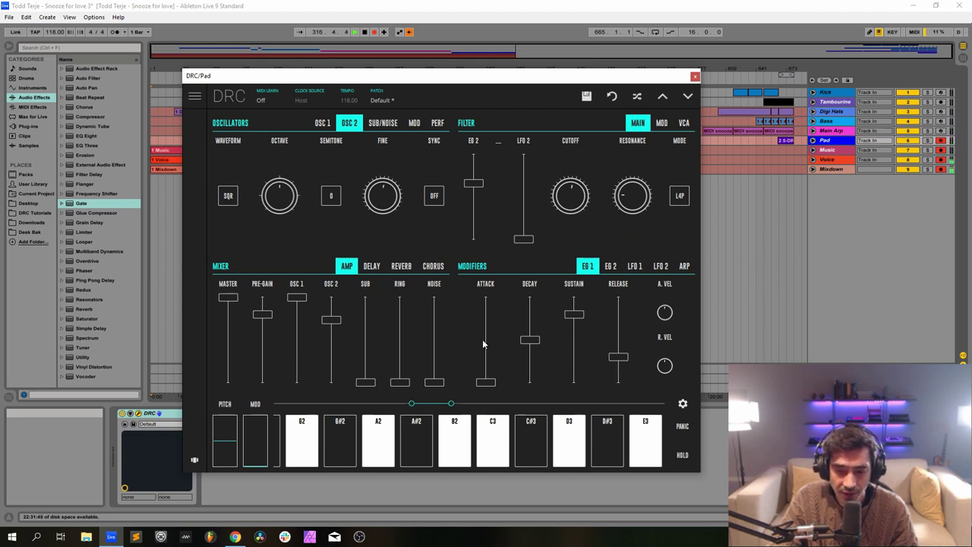
{"action": "left_click_drag", "start_coordinate": [483, 343], "coordinate": [487, 348]}
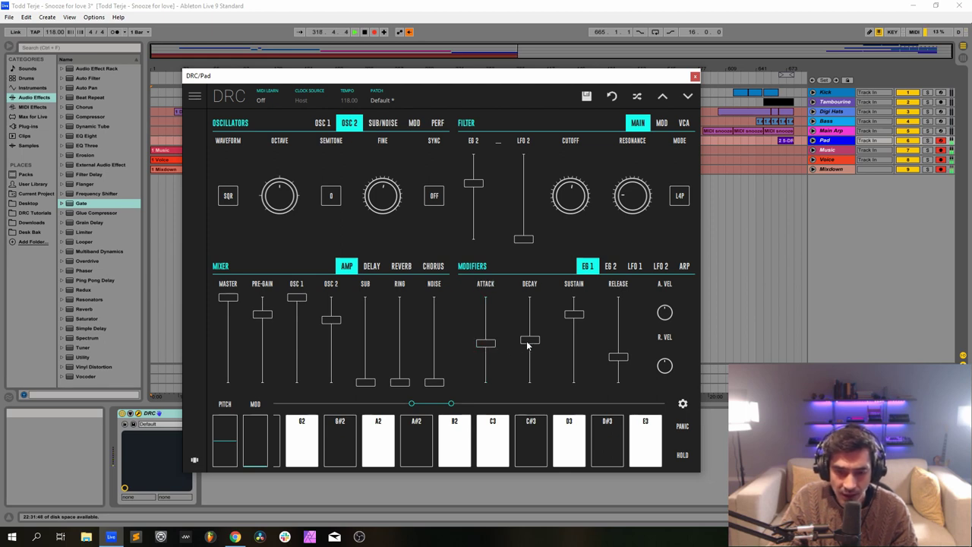
{"action": "mouse_move", "coordinate": [535, 286]}
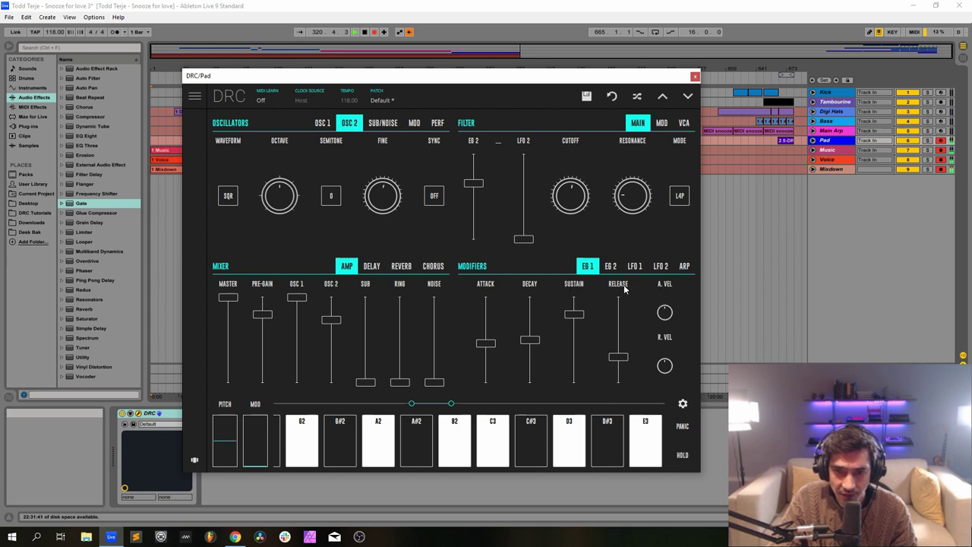
{"action": "mouse_move", "coordinate": [620, 350]}
{"action": "left_mouse_down"}
{"action": "mouse_move", "coordinate": [615, 337]}
{"action": "mouse_move", "coordinate": [610, 352]}
{"action": "left_mouse_up"}
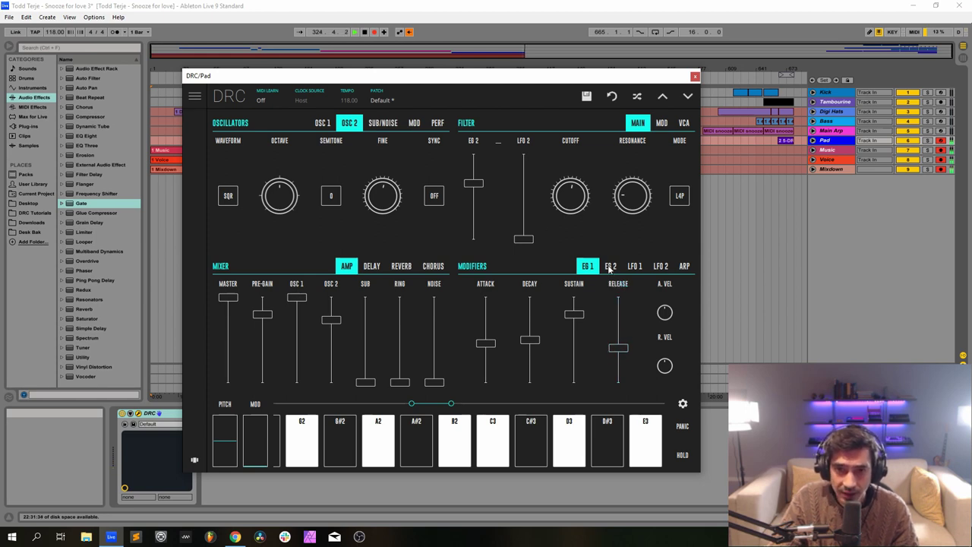
{"action": "left_click", "coordinate": [610, 268]}
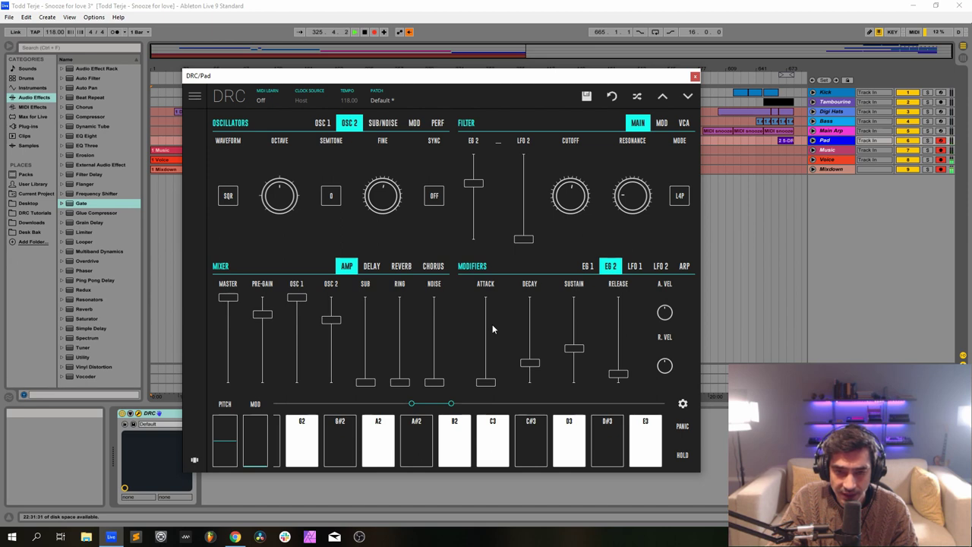
{"action": "left_click_drag", "start_coordinate": [492, 328], "coordinate": [490, 328]}
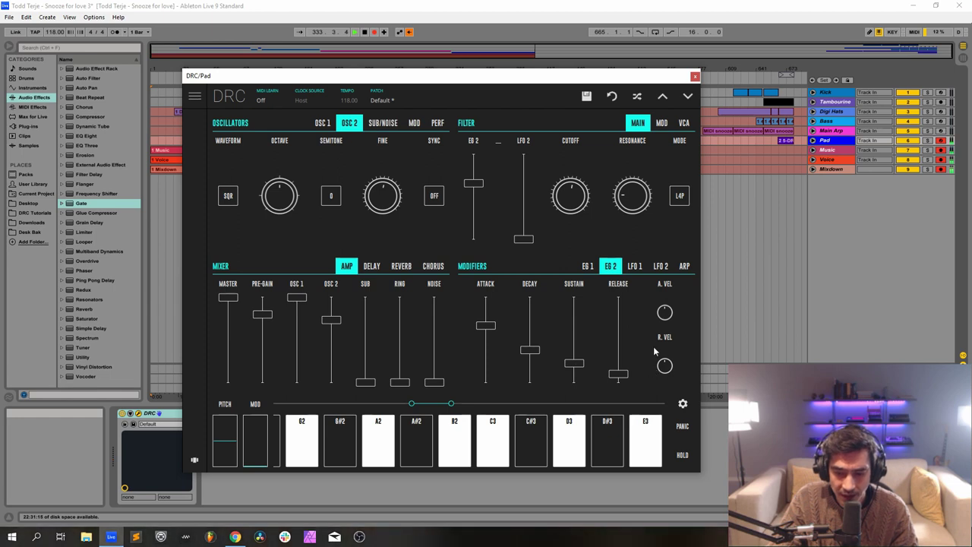
Raise the pad's reverb amount to a bit over half and its decay to about three quarters, and close the synth window.
{"action": "left_click", "coordinate": [402, 266]}
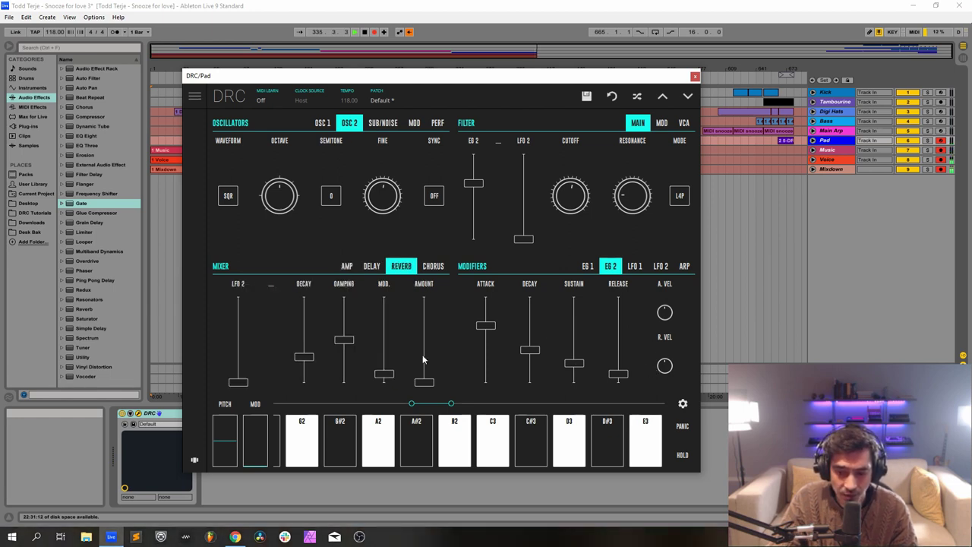
{"action": "left_click_drag", "start_coordinate": [422, 355], "coordinate": [437, 334]}
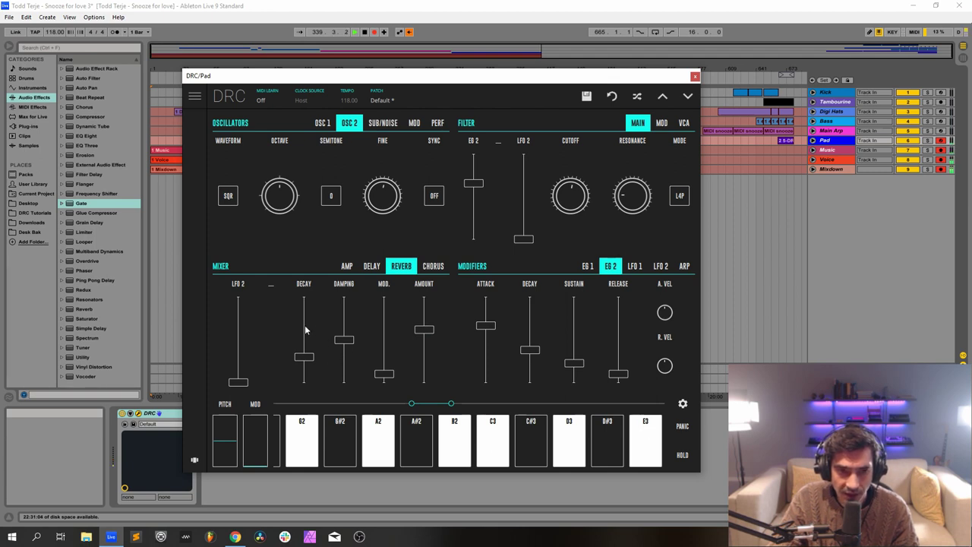
{"action": "left_click_drag", "start_coordinate": [305, 325], "coordinate": [325, 316]}
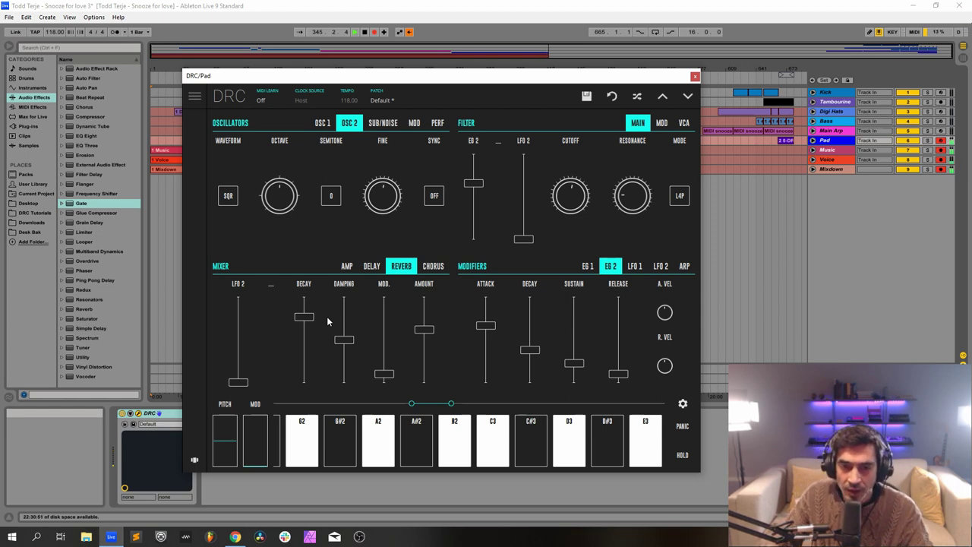
{"action": "left_click", "coordinate": [694, 76]}
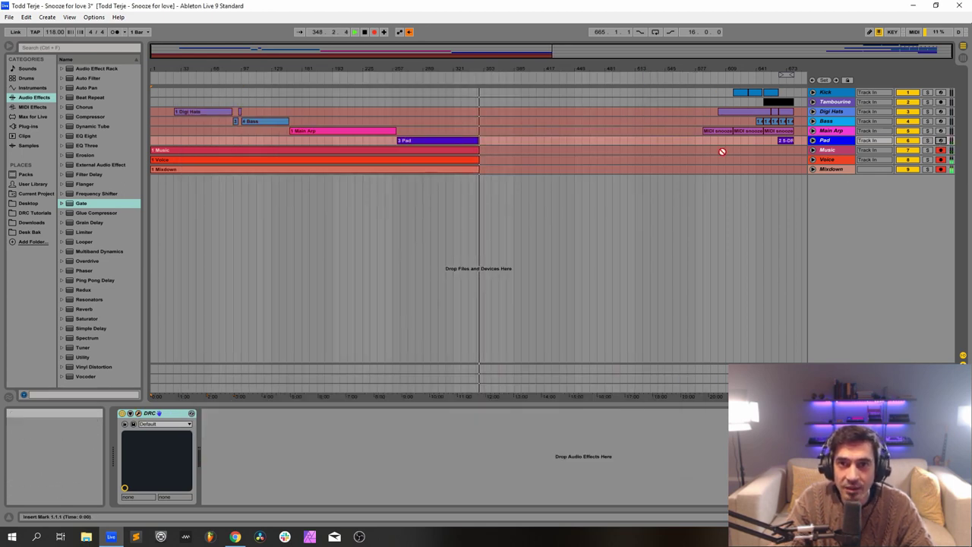
Re-enable automation and, with arrangement recording paused, move the song section's clips on all instrument tracks earlier to start at bar 361, then resume recording.
{"action": "left_click_drag", "start_coordinate": [793, 174], "coordinate": [703, 77]}
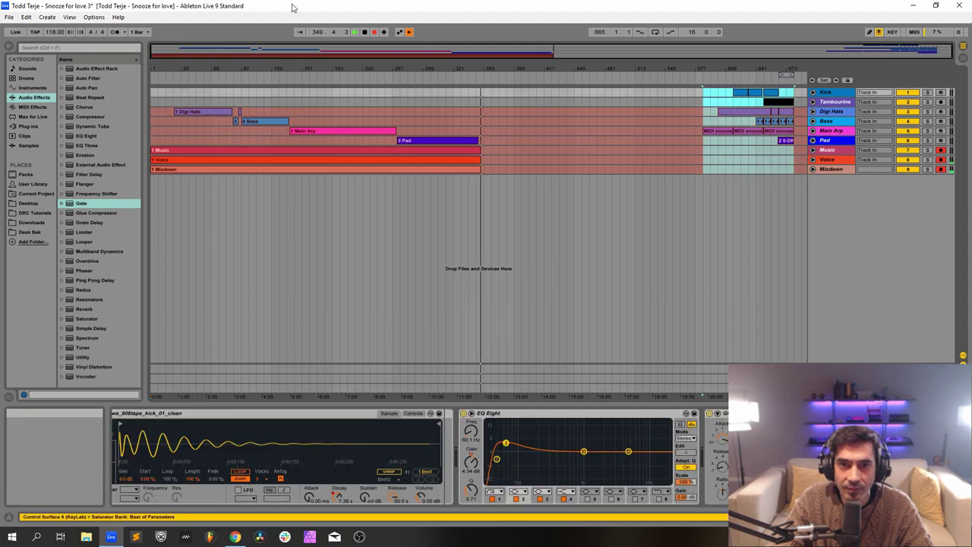
{"action": "left_click", "coordinate": [409, 32]}
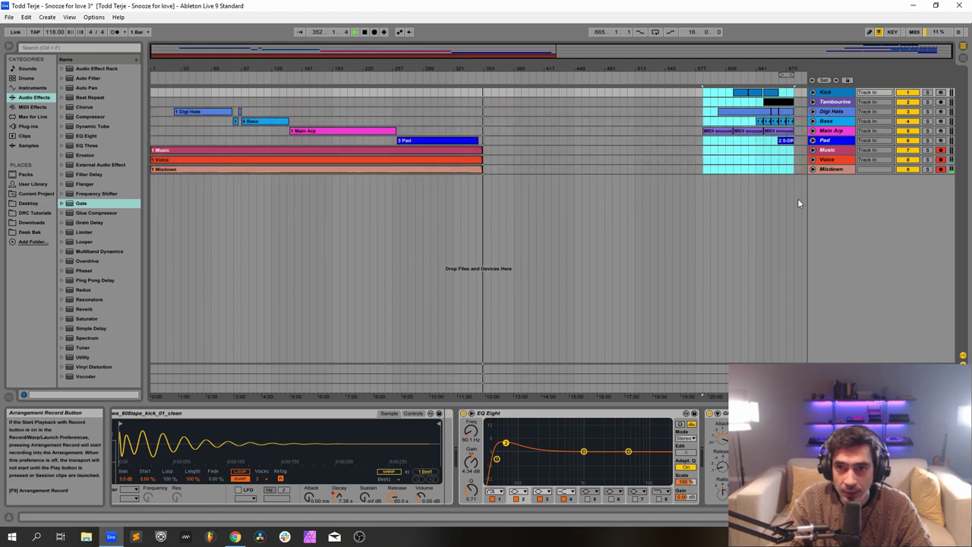
{"action": "left_click_drag", "start_coordinate": [713, 131], "coordinate": [499, 127]}
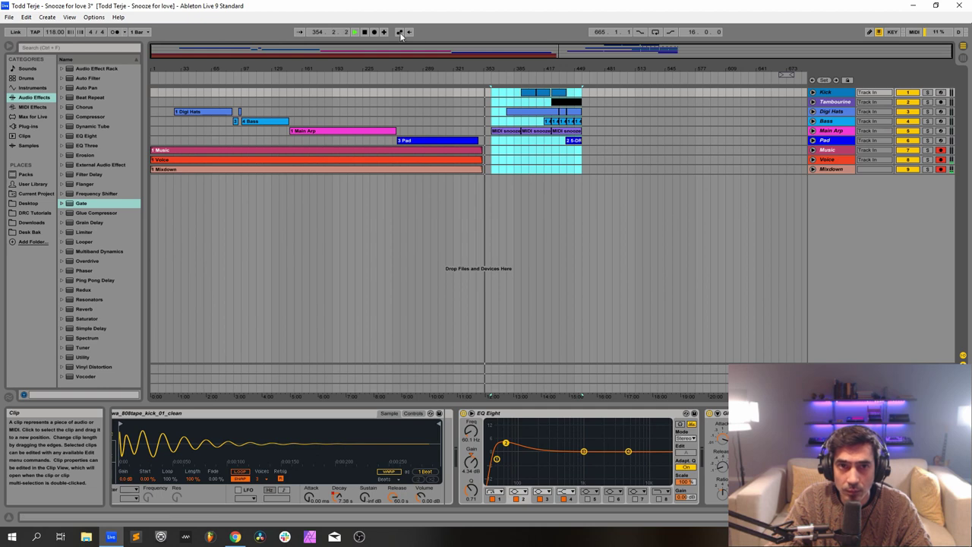
{"action": "left_click", "coordinate": [375, 32]}
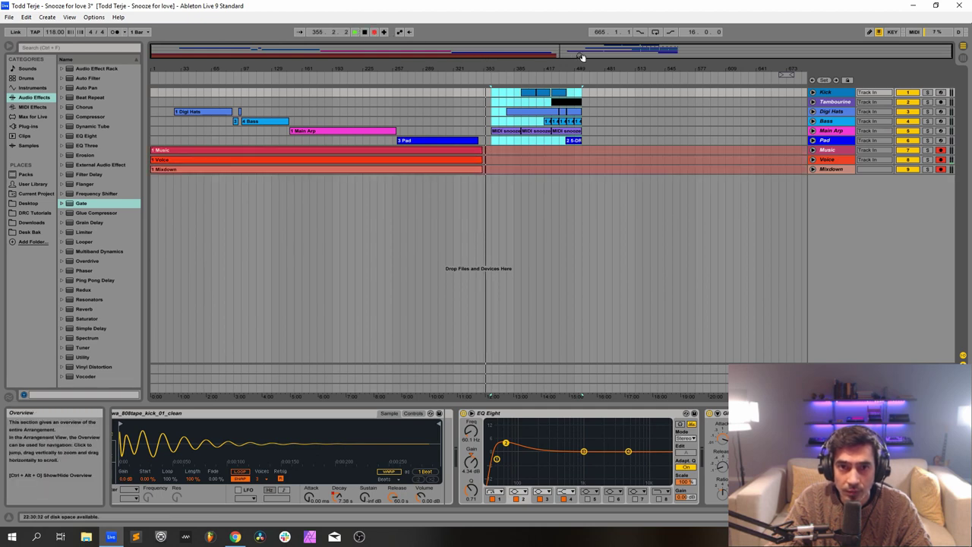
Expand the Digi Hats and Main Arp tracks in the song section and display the Main Arp's DRC automation.
{"action": "left_click_drag", "start_coordinate": [553, 66], "coordinate": [529, 130]}
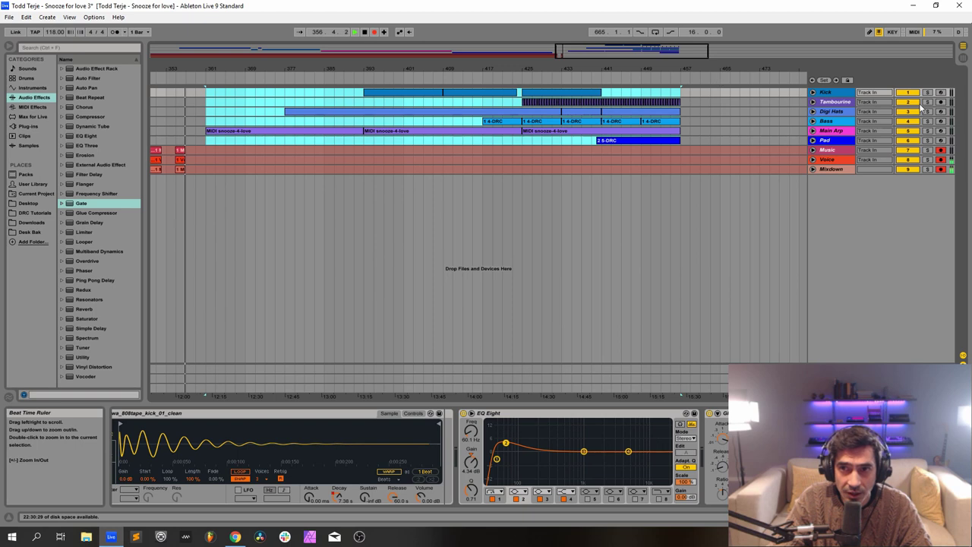
{"action": "left_click", "coordinate": [811, 112]}
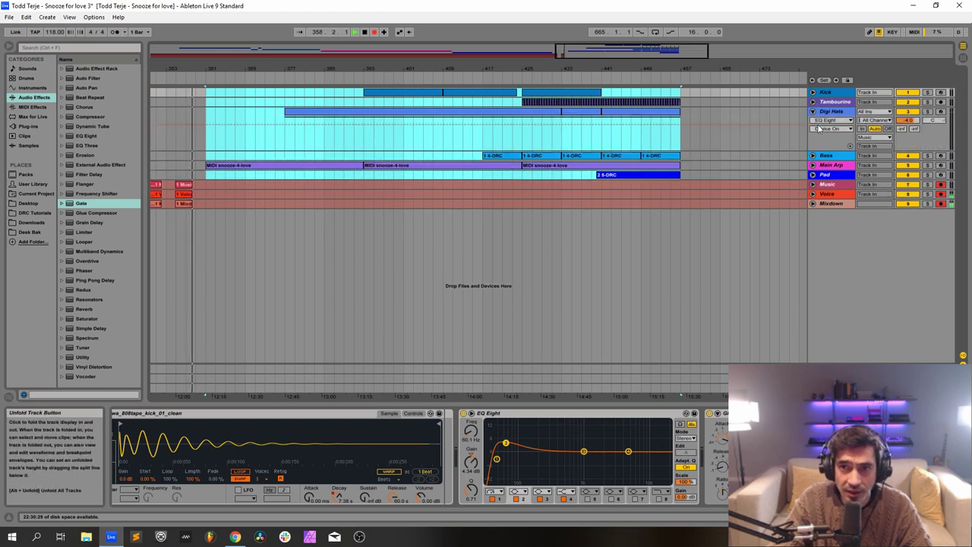
{"action": "left_click", "coordinate": [812, 156]}
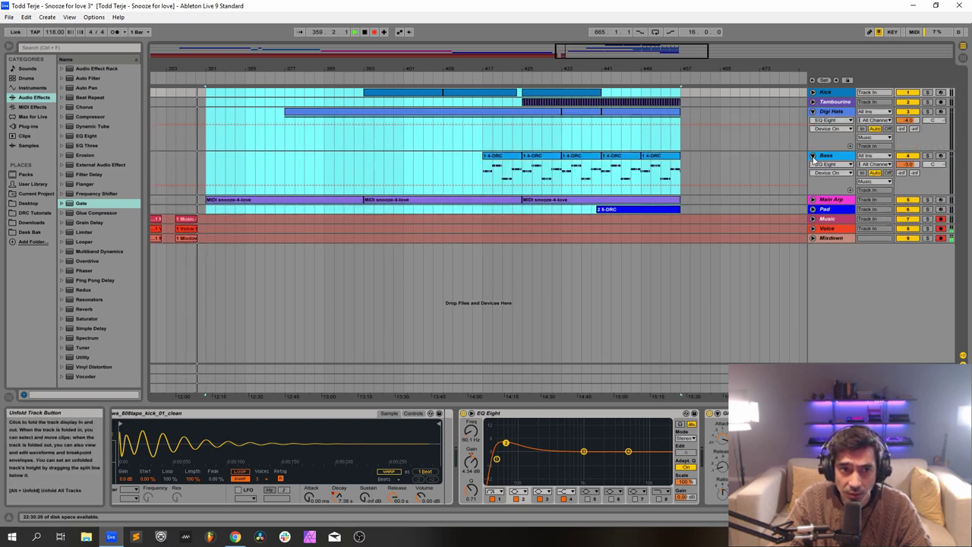
{"action": "left_click", "coordinate": [813, 156]}
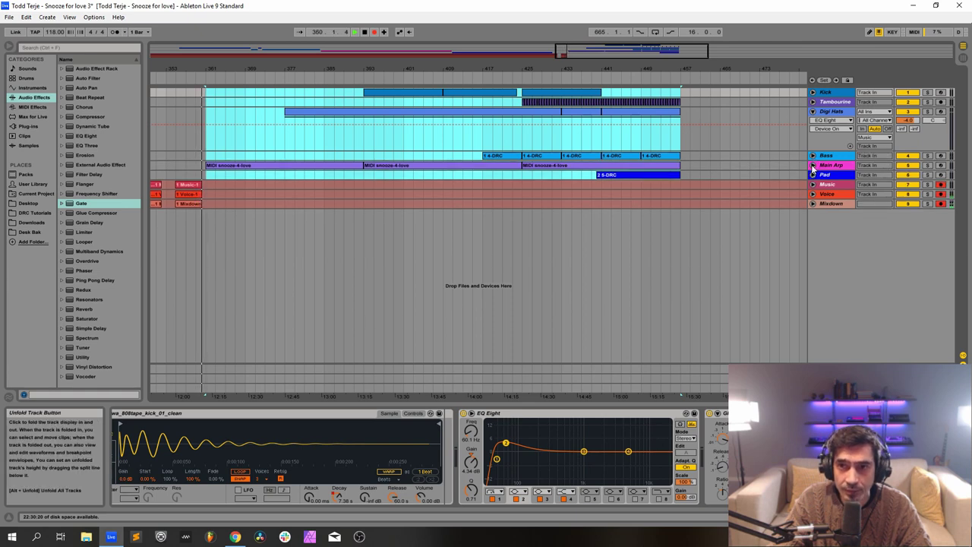
{"action": "left_click", "coordinate": [811, 166]}
{"action": "left_click", "coordinate": [828, 175]}
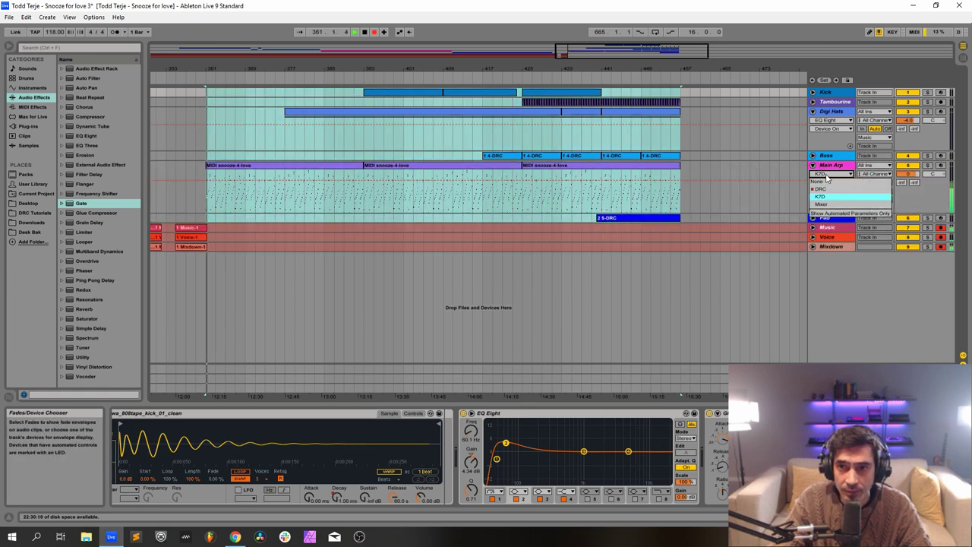
{"action": "left_click", "coordinate": [820, 189]}
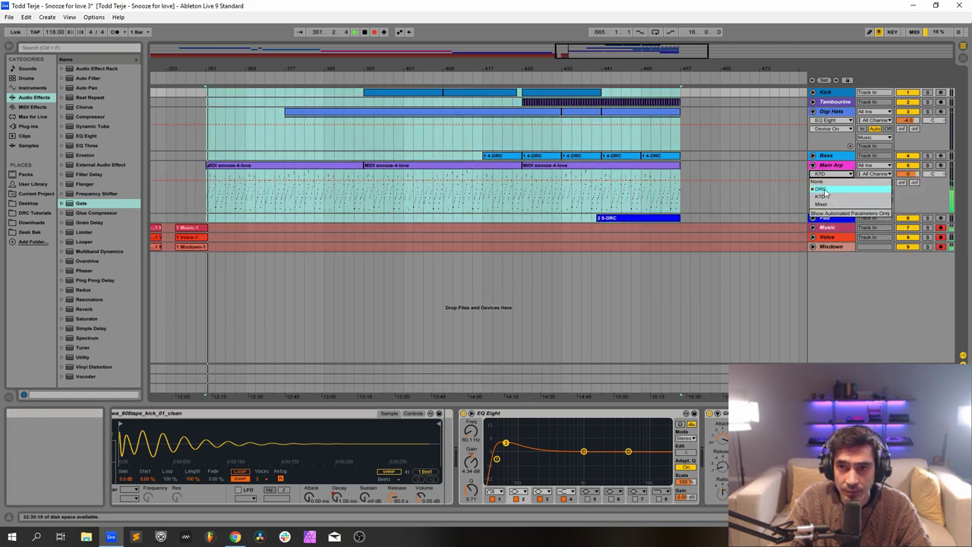
Display the Digi Hats' DRC automation, viewing the Volume and Eg1 Decay envelopes and ending on Eg1 Sustain.
{"action": "left_click", "coordinate": [836, 121]}
{"action": "left_click", "coordinate": [830, 134]}
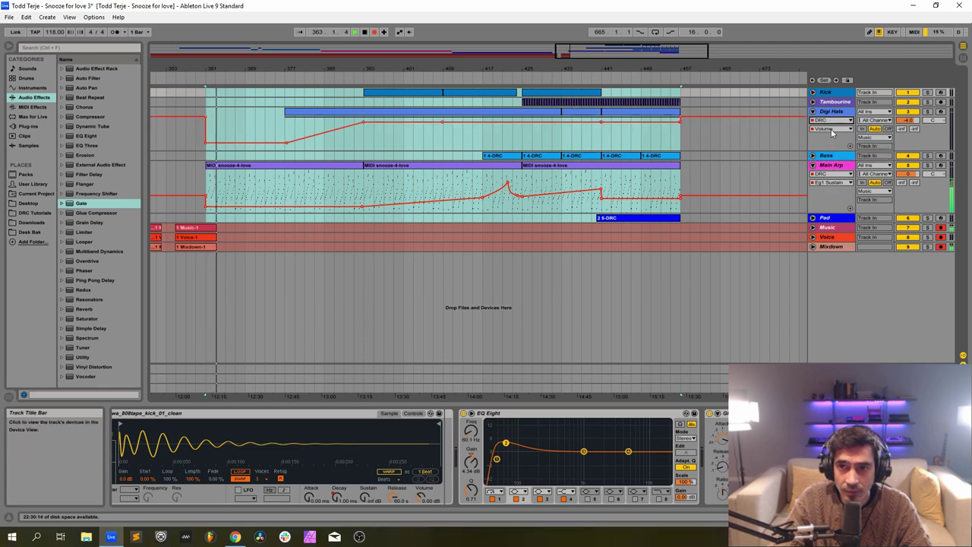
{"action": "left_click", "coordinate": [830, 129]}
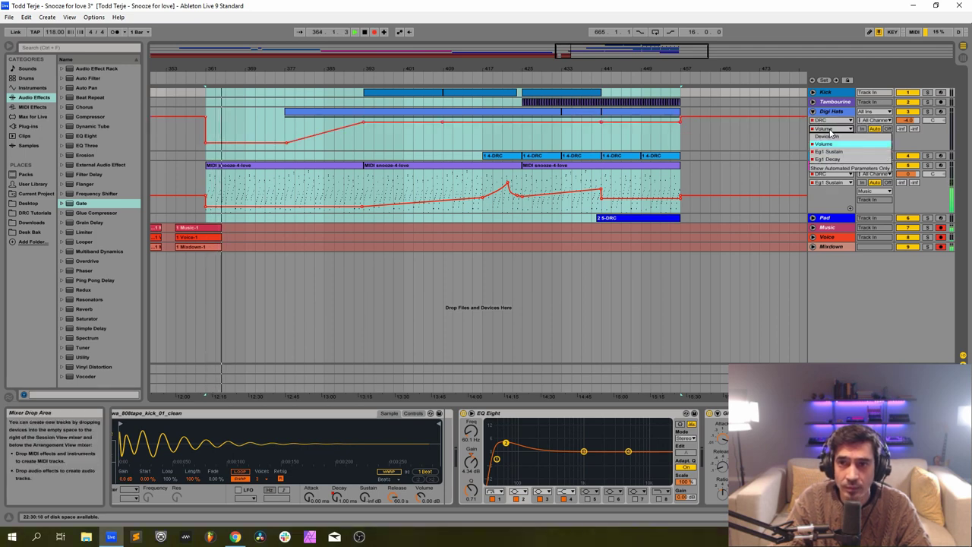
{"action": "left_click", "coordinate": [830, 150]}
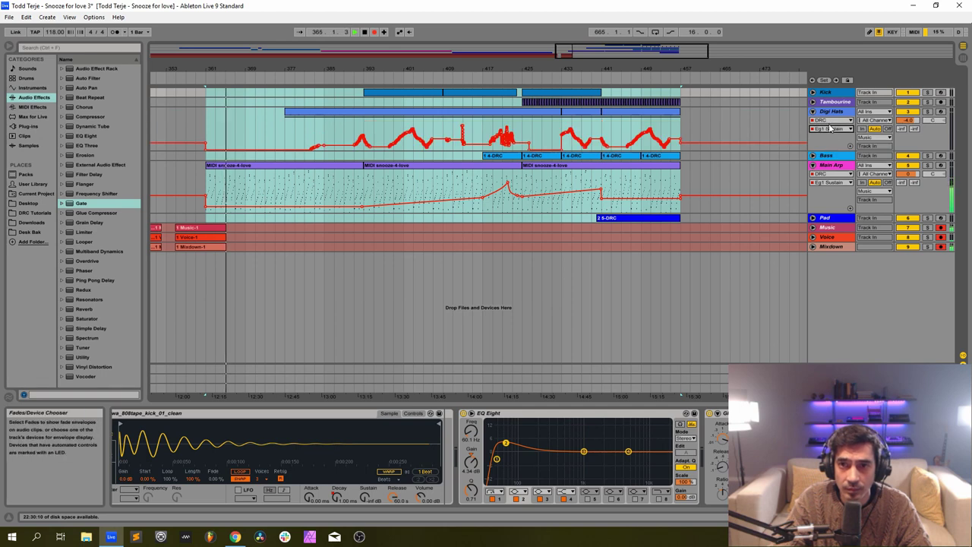
{"action": "left_click", "coordinate": [830, 129]}
{"action": "left_click", "coordinate": [836, 165]}
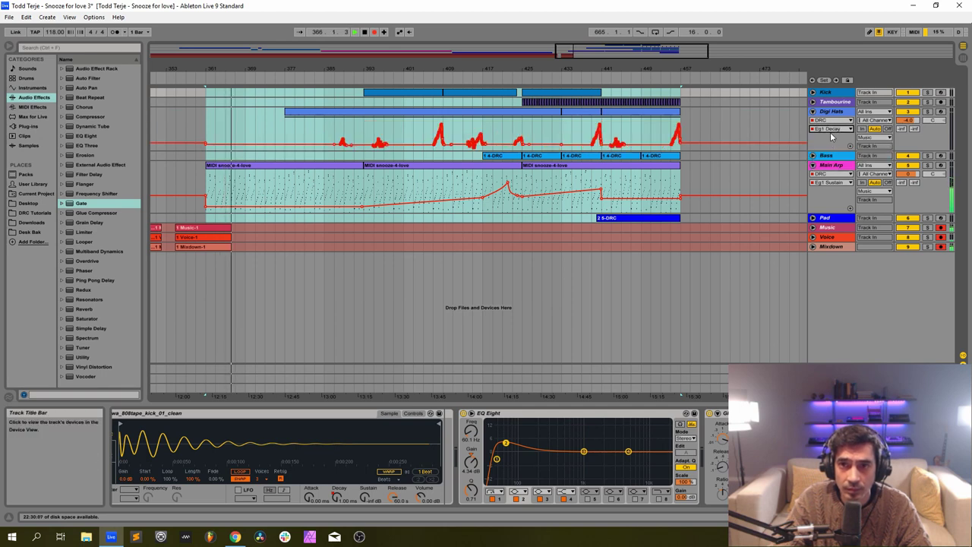
{"action": "left_click", "coordinate": [830, 129]}
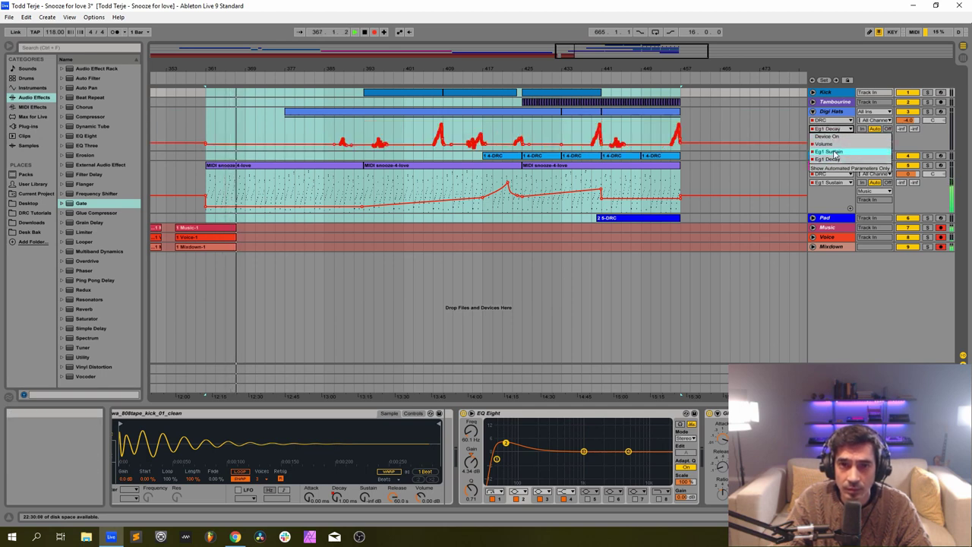
{"action": "left_click", "coordinate": [835, 153]}
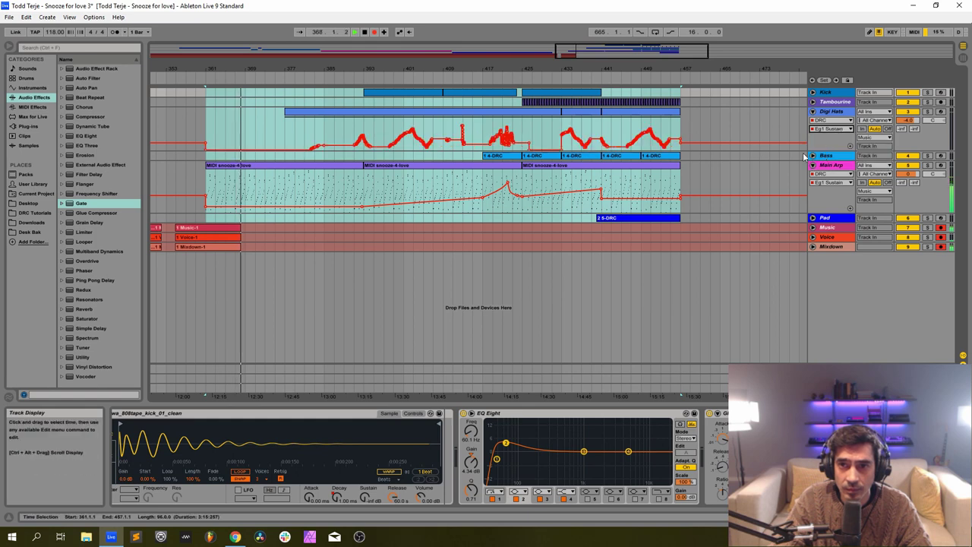
Put the Digi Hats' Eg1 Sustain envelope in its own automation lane and show the DRC Eg1 Decay envelope on the main lane.
{"action": "left_click", "coordinate": [850, 150]}
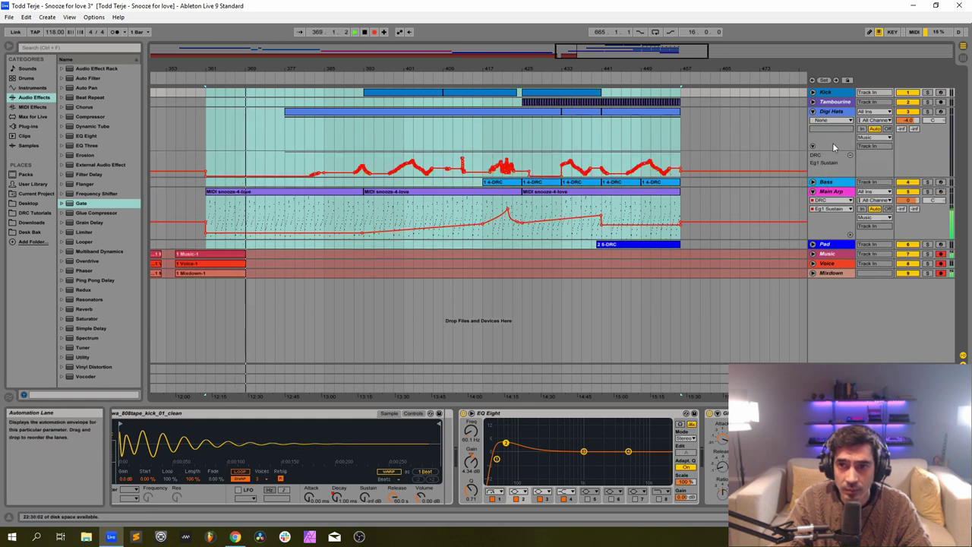
{"action": "left_click", "coordinate": [828, 124]}
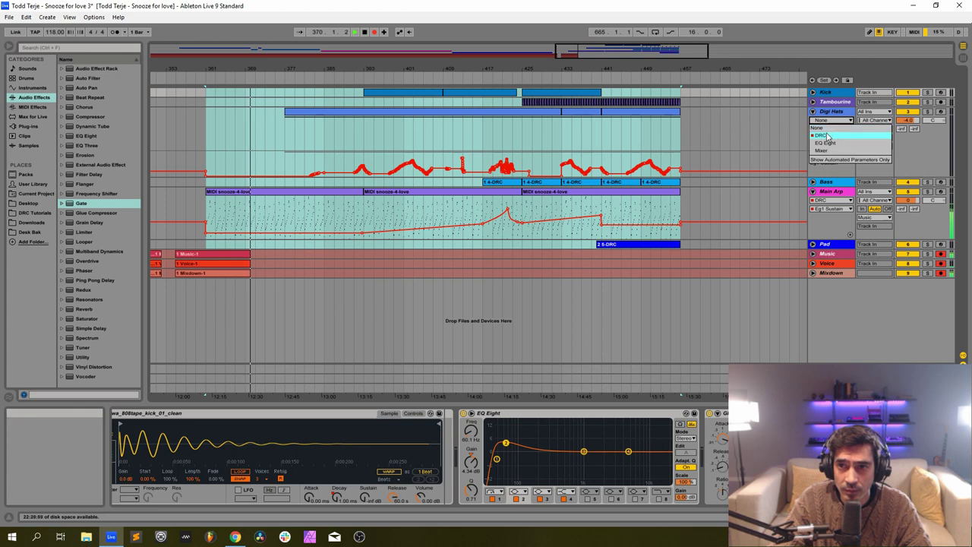
{"action": "left_click", "coordinate": [828, 136]}
{"action": "left_click", "coordinate": [831, 128]}
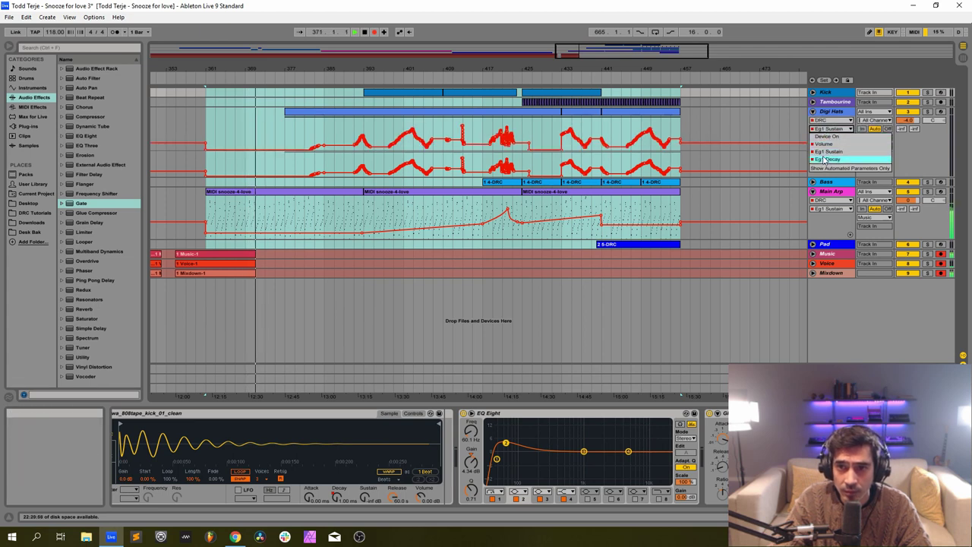
{"action": "left_click", "coordinate": [827, 159]}
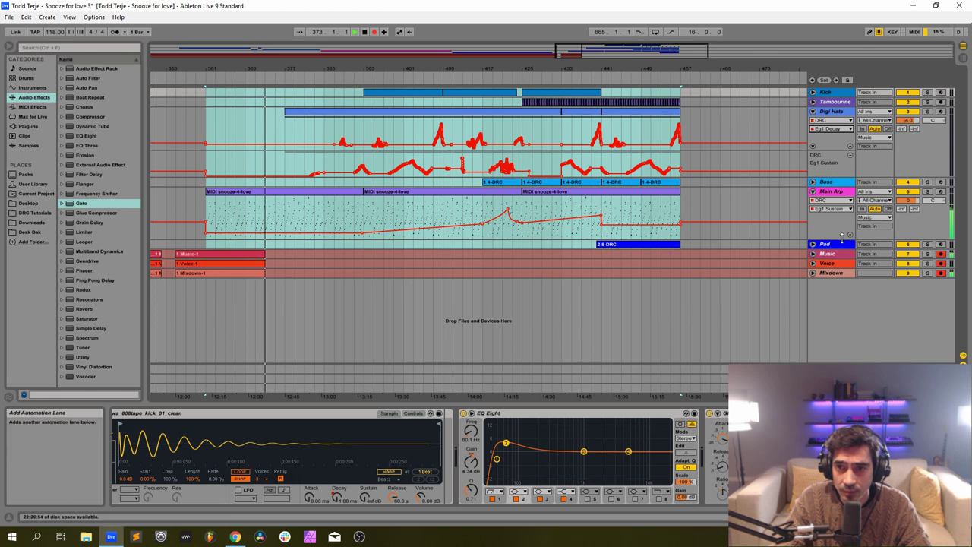
Reduce the Main Arp track's height, move Eg1 Sustain to a separate automation lane and display the DRC Filter Cutoff envelope.
{"action": "left_click_drag", "start_coordinate": [847, 236], "coordinate": [841, 223]}
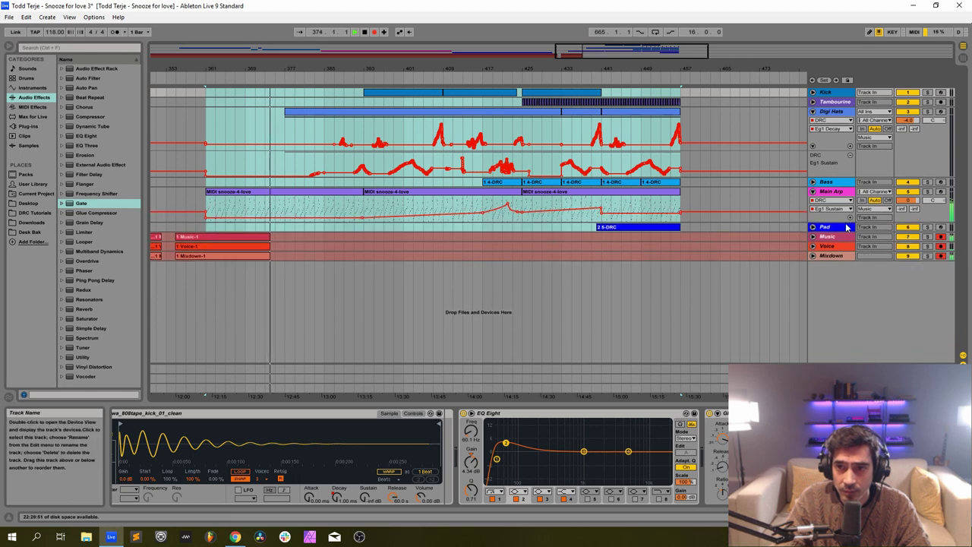
{"action": "left_click", "coordinate": [851, 218]}
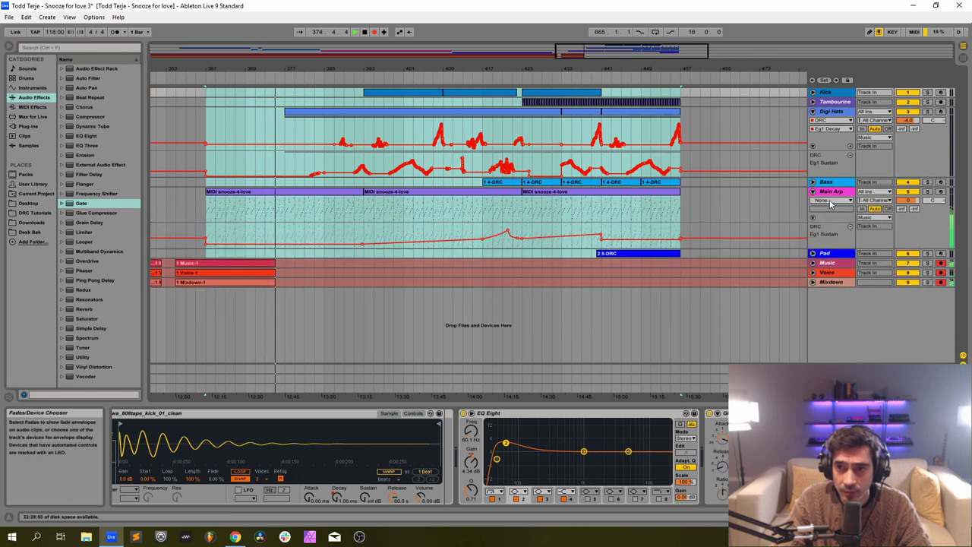
{"action": "left_click", "coordinate": [832, 199]}
{"action": "left_click", "coordinate": [831, 218]}
{"action": "left_click", "coordinate": [831, 208]}
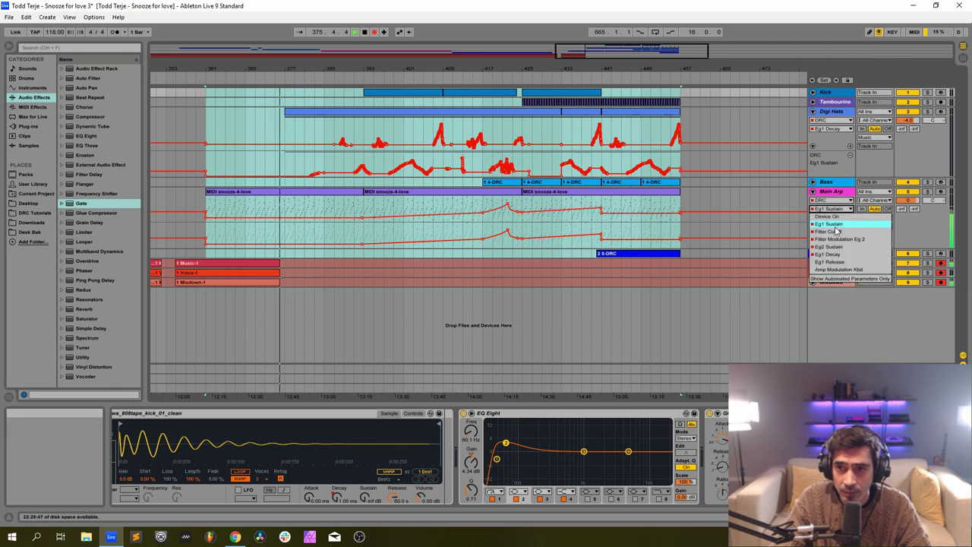
{"action": "left_click", "coordinate": [838, 233]}
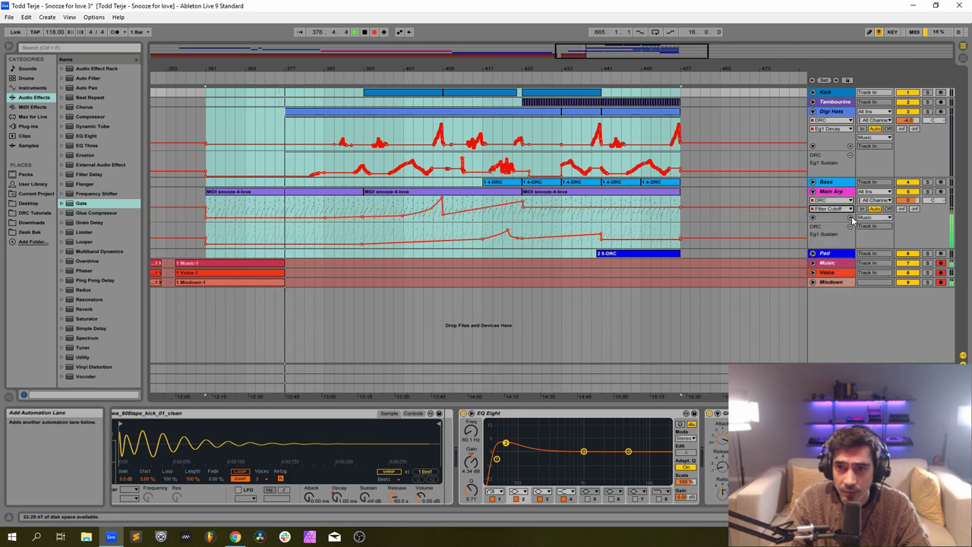
Add another automation lane for the Main Arp's Filter Cutoff and display the DRC Eg1 Decay envelope on the main lane.
{"action": "left_click", "coordinate": [850, 218]}
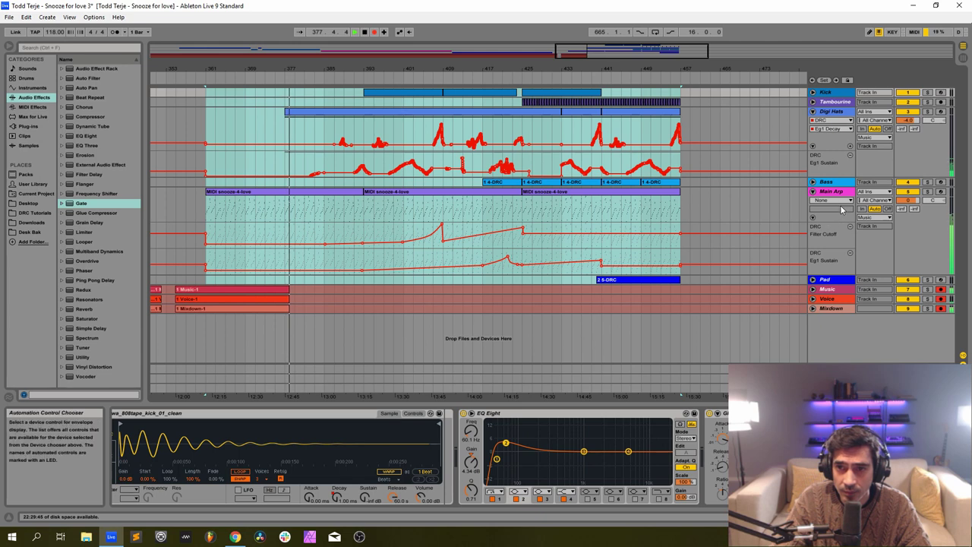
{"action": "left_click", "coordinate": [831, 200]}
{"action": "left_click", "coordinate": [836, 215]}
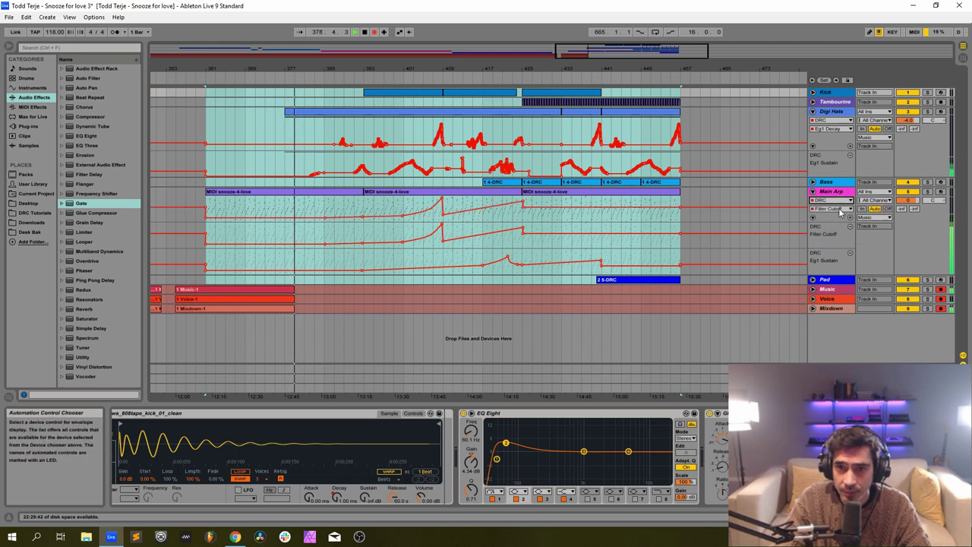
{"action": "left_click", "coordinate": [832, 208]}
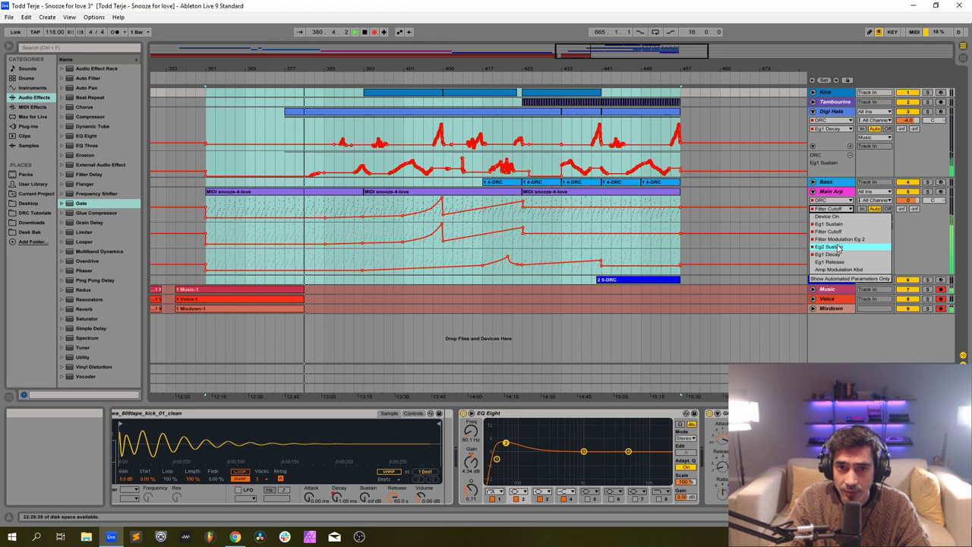
{"action": "left_click", "coordinate": [833, 210]}
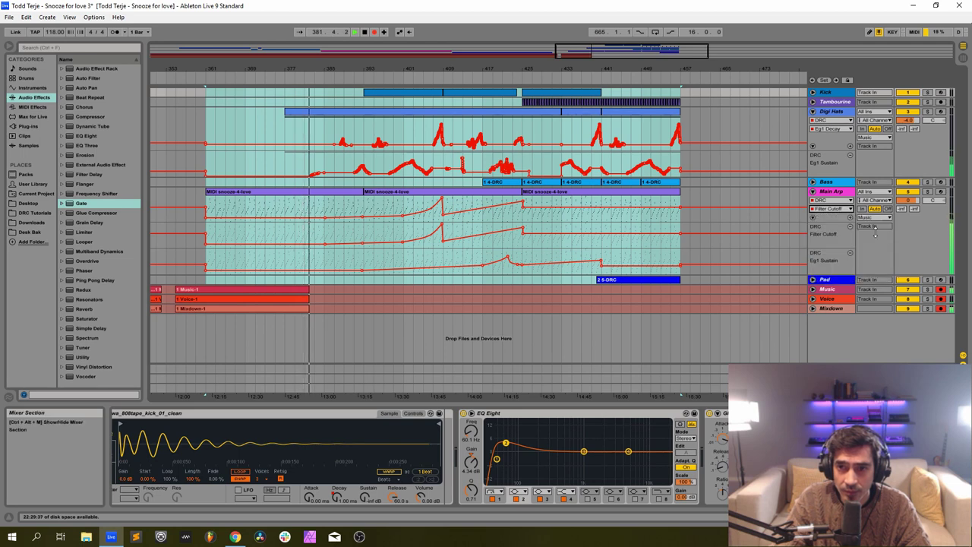
{"action": "left_click", "coordinate": [833, 210]}
{"action": "left_click", "coordinate": [831, 254]}
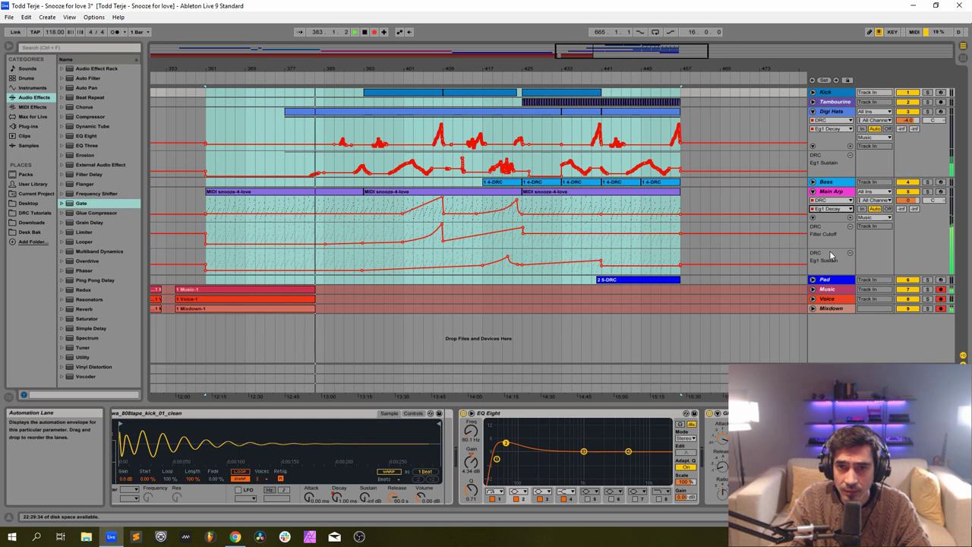
Give the Main Arp's Eg1 Decay its own automation lane and display the DRC Filter Modulation Eg 2 envelope on the main lane.
{"action": "left_click", "coordinate": [851, 218]}
{"action": "left_click", "coordinate": [831, 199]}
{"action": "left_click", "coordinate": [827, 215]}
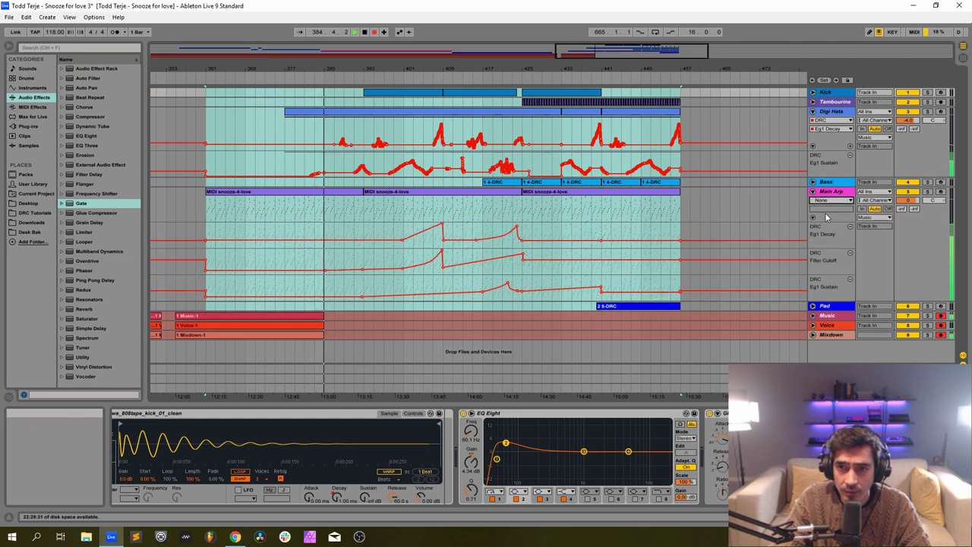
{"action": "left_click", "coordinate": [829, 209]}
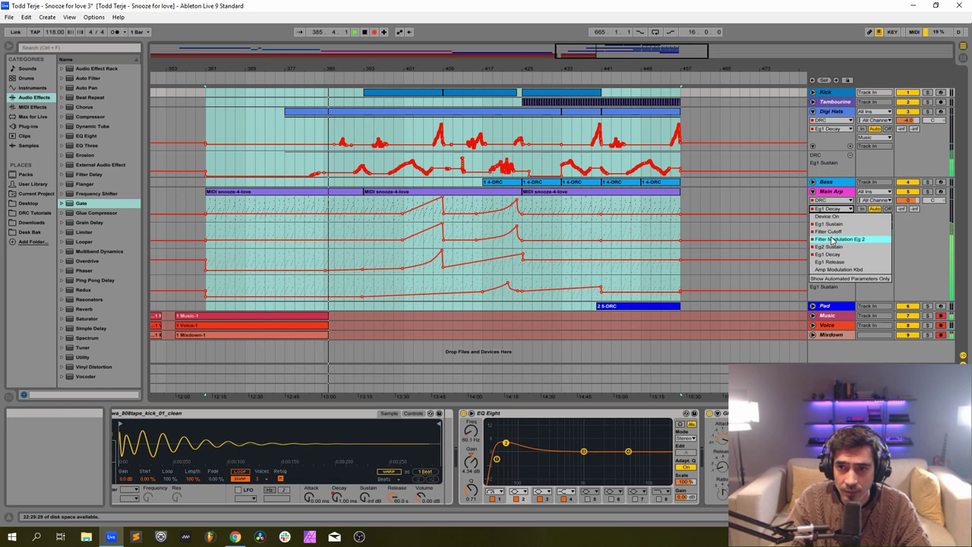
{"action": "left_click", "coordinate": [833, 240]}
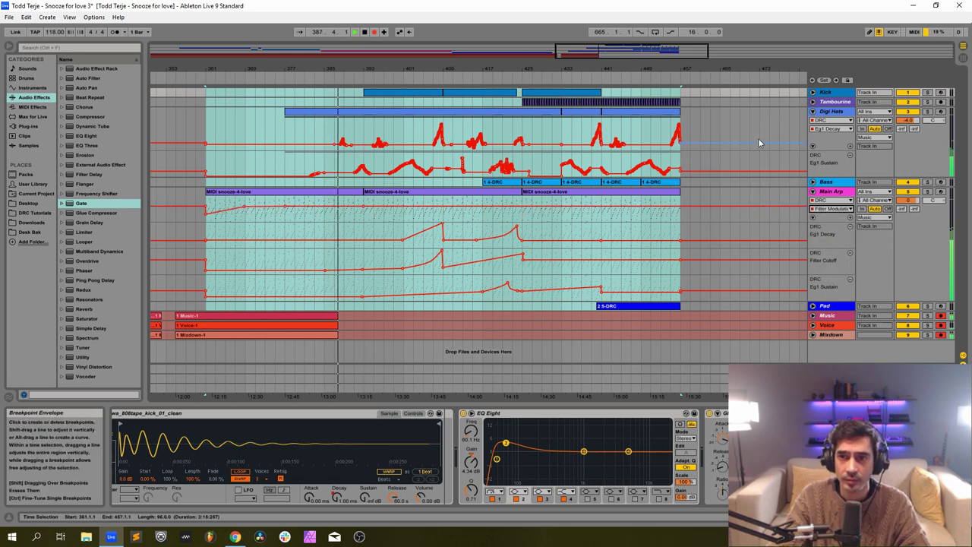
Expand the Bass track to look at its clips during playback, and collapse it again.
{"action": "left_click", "coordinate": [812, 184]}
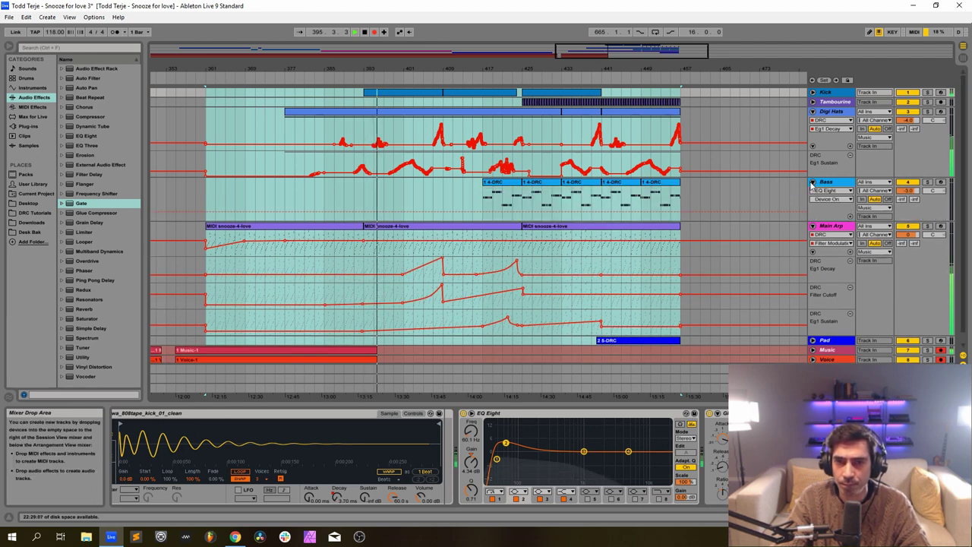
{"action": "left_click", "coordinate": [811, 184]}
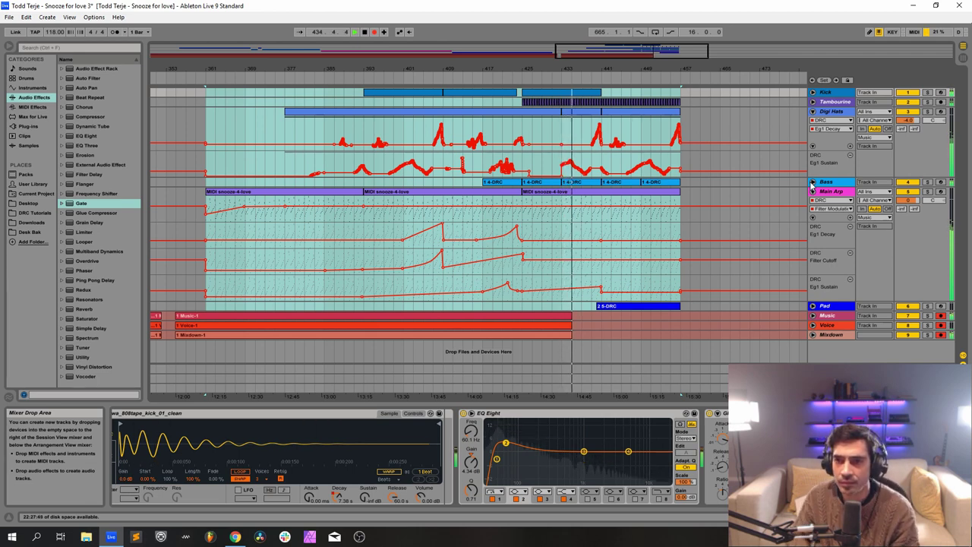
{"action": "left_click", "coordinate": [812, 183]}
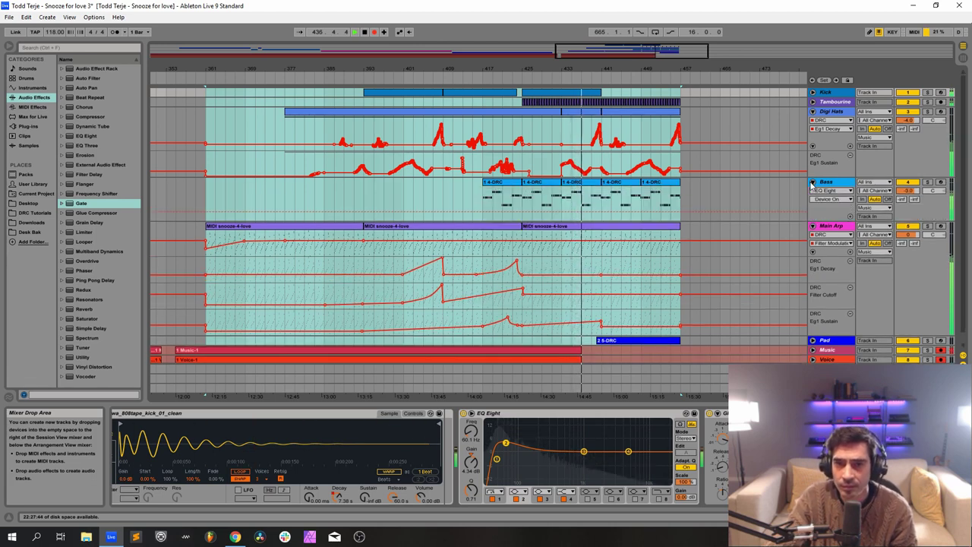
{"action": "left_click", "coordinate": [812, 183]}
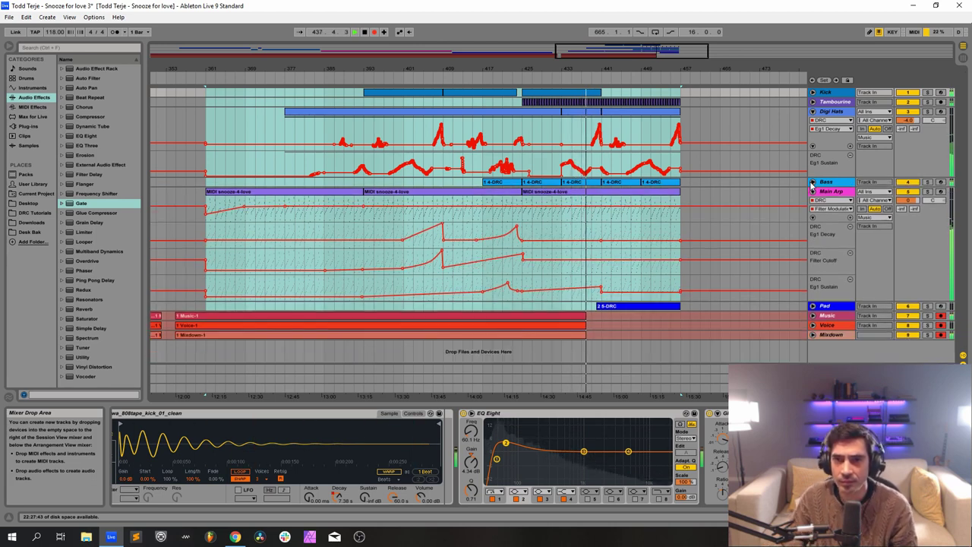